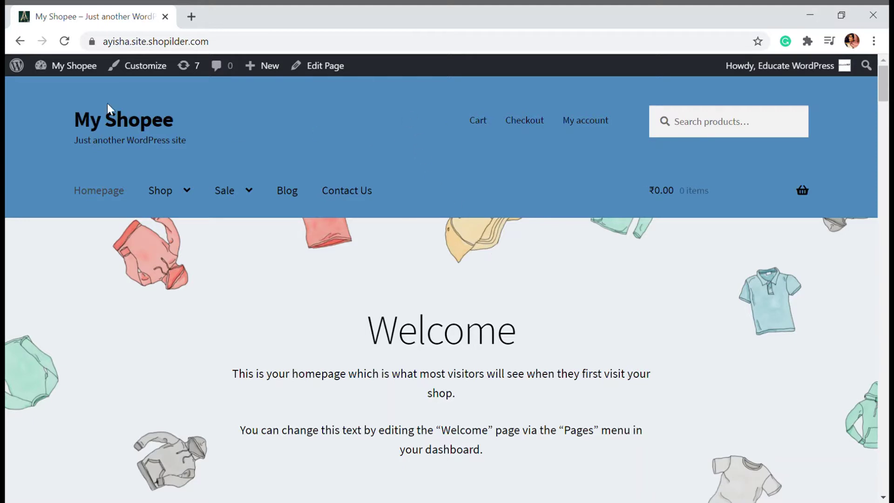
Search Plugins > Add New for 'cookie notice'.
mouse_move(72, 70)
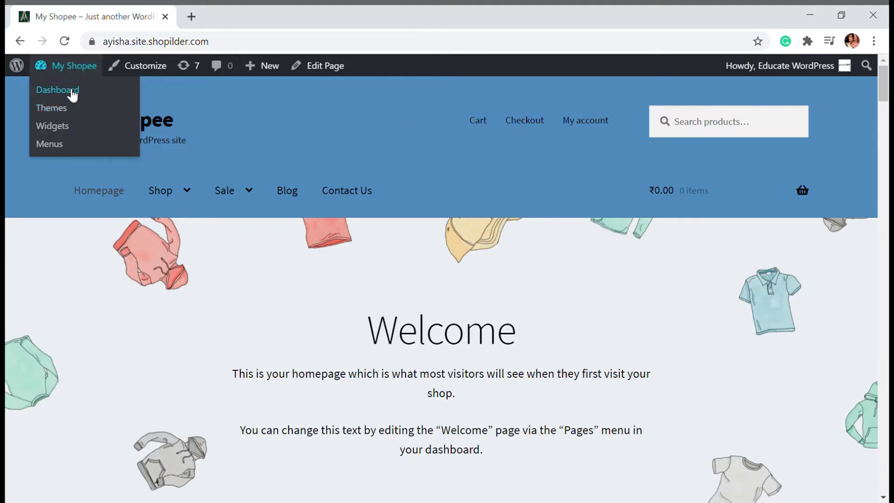
left_click(72, 92)
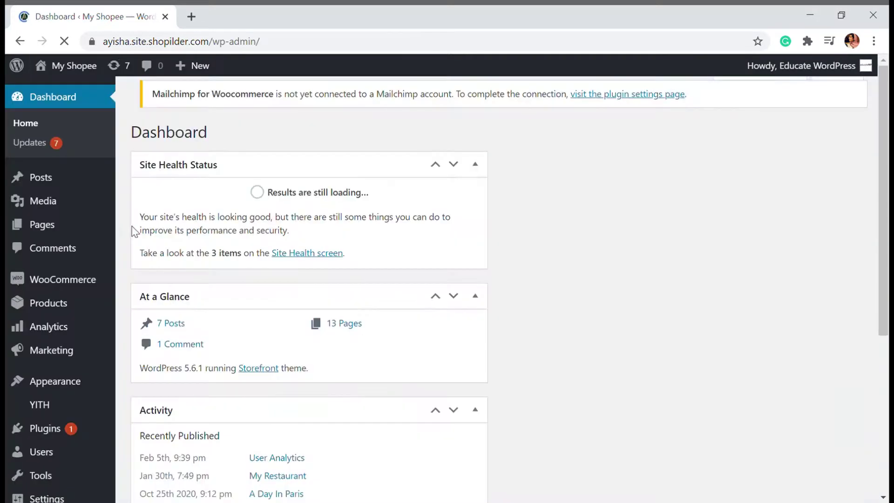
mouse_move(70, 429)
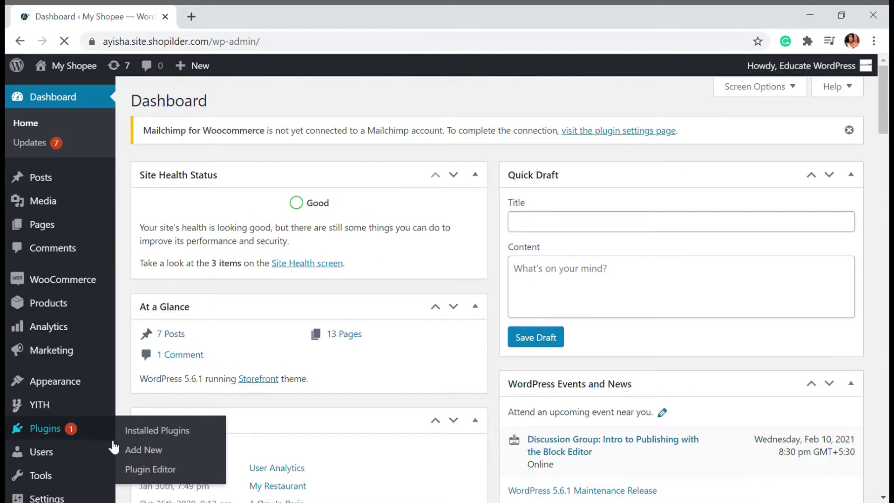
left_click(135, 431)
left_click(737, 171)
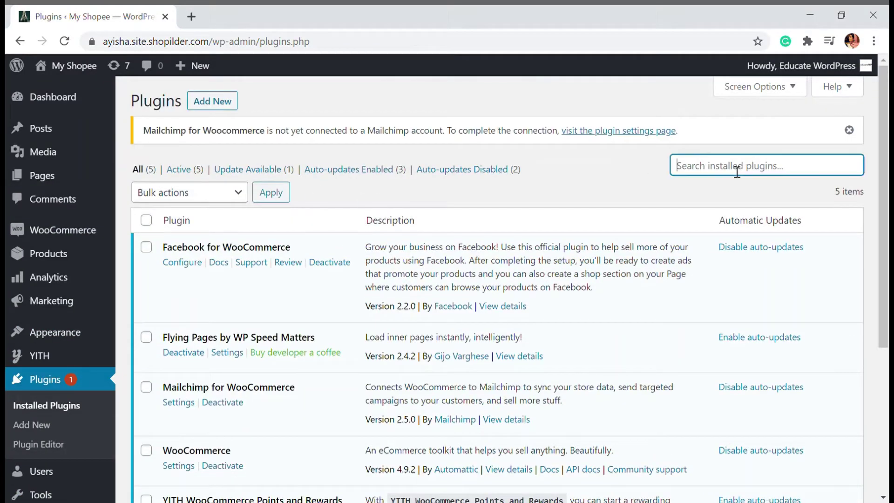
left_click(209, 108)
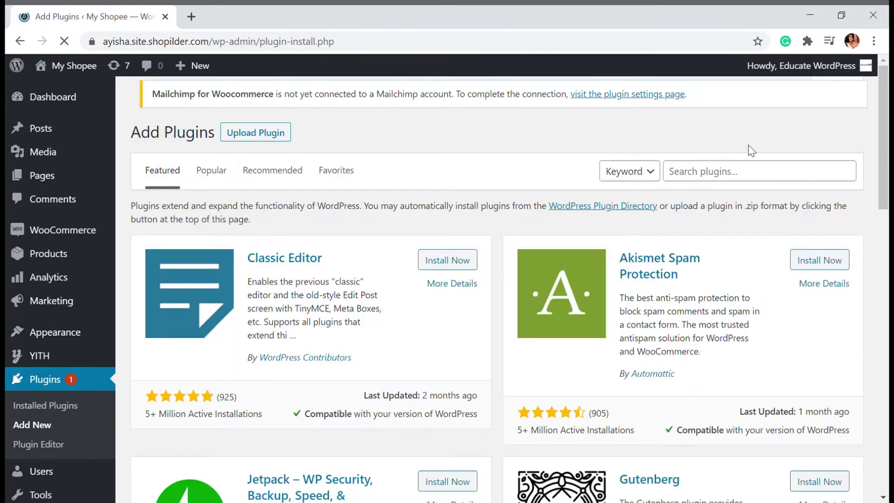
left_click(720, 175)
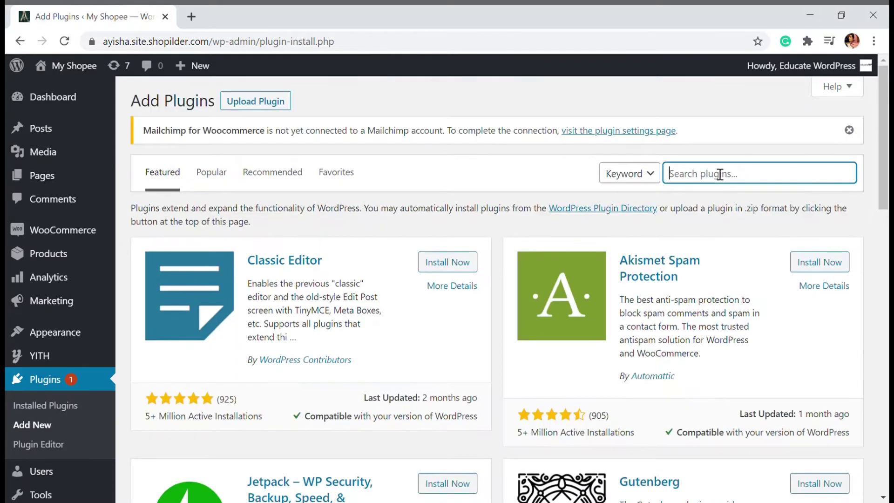
type("cookie ")
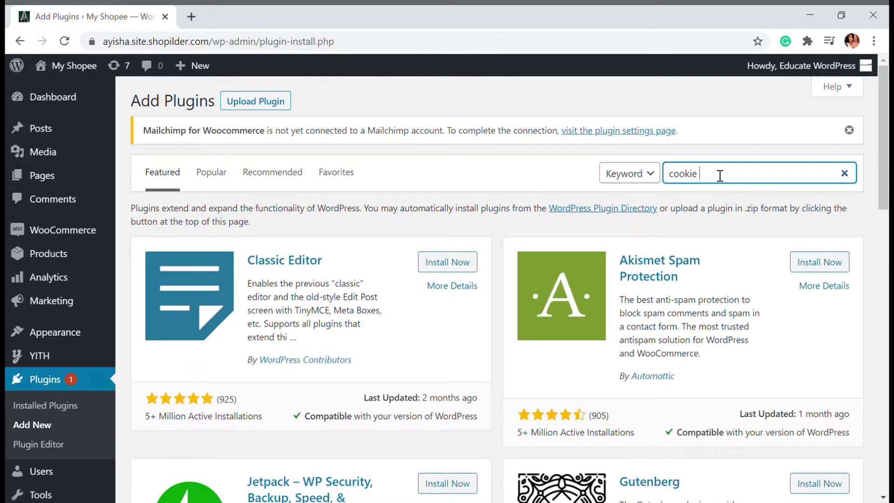
type("notice")
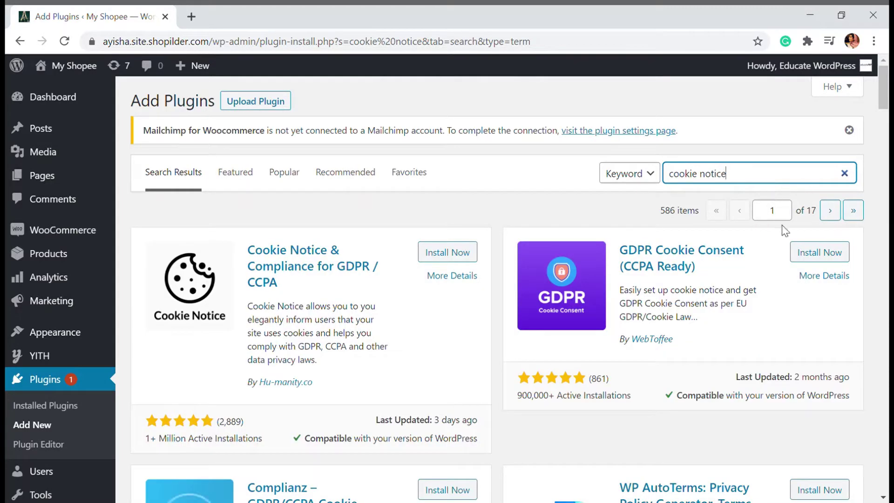
Install and activate the GDPR Cookie Consent plugin and open its Settings.
scroll(786, 231, "down", 4)
scroll(676, 223, "up", 4)
left_click(831, 257)
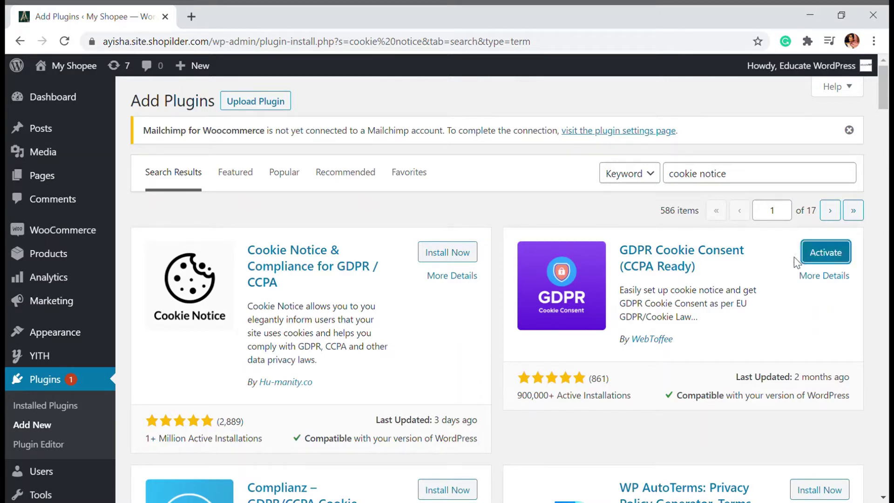
left_click(831, 253)
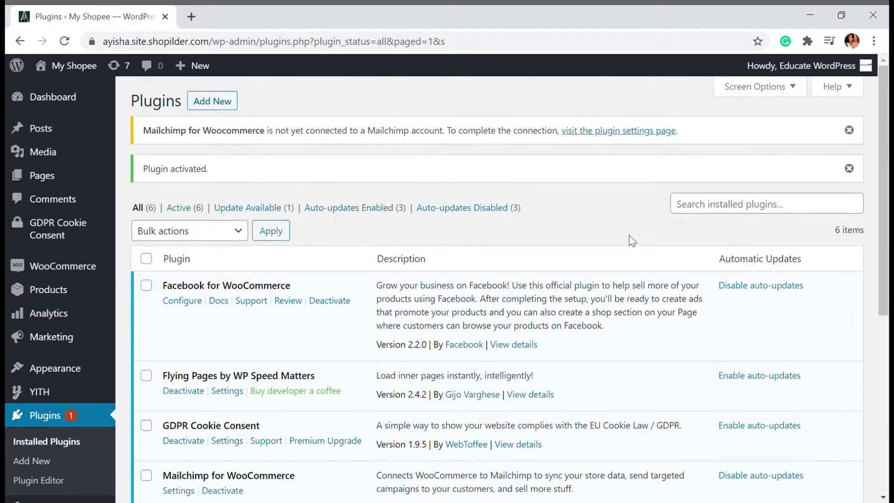
scroll(579, 231, "down", 1)
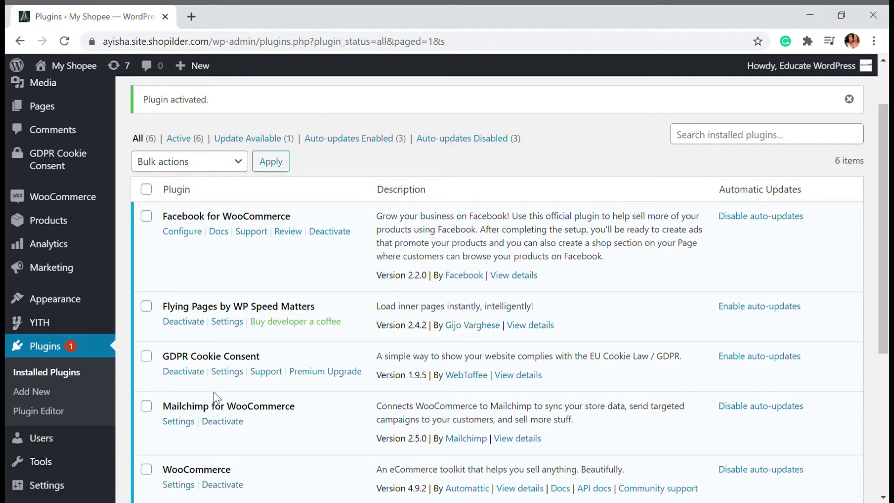
left_click(239, 379)
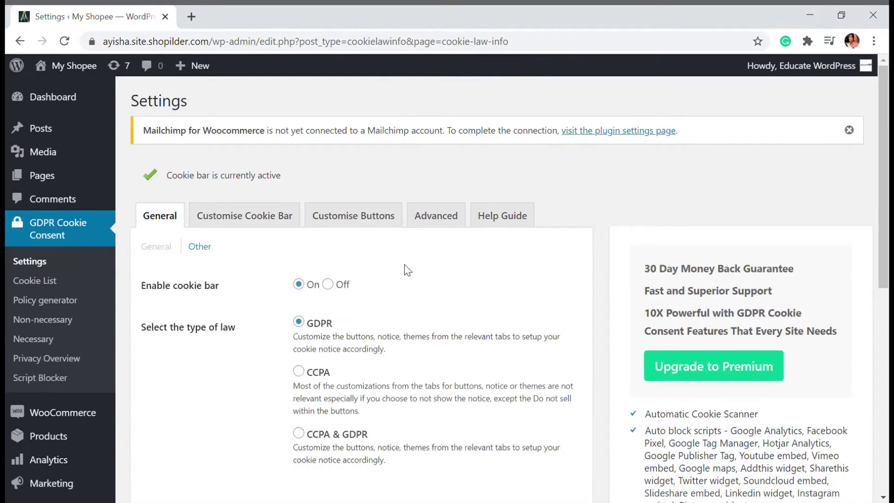
Review the General tab: cookie bar on, GDPR law type, auto-hide options off.
scroll(417, 238, "down", 1)
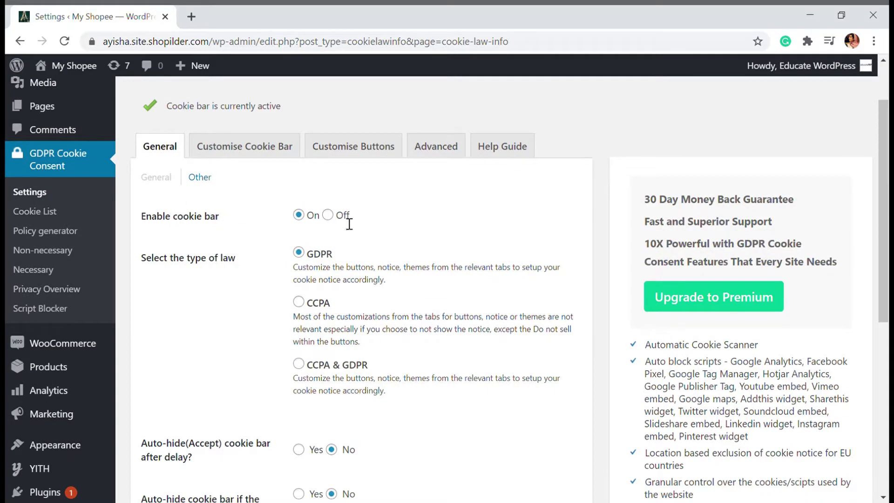
scroll(380, 222, "down", 3)
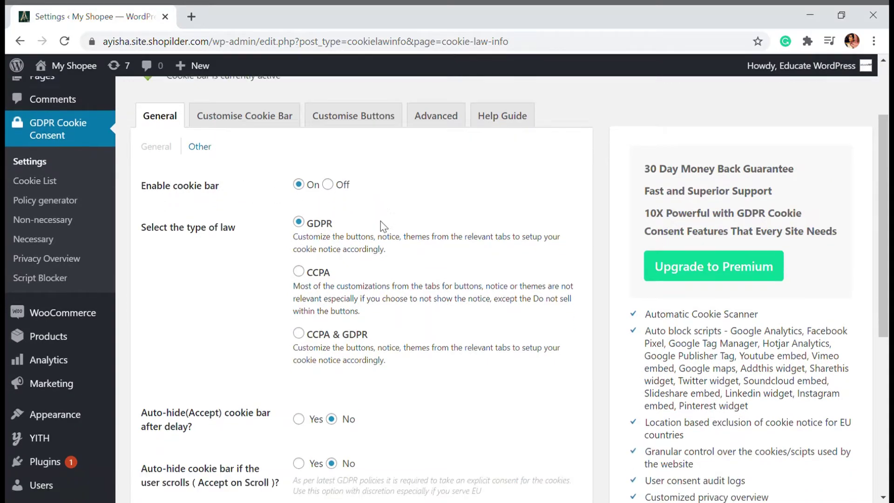
scroll(340, 198, "up", 2)
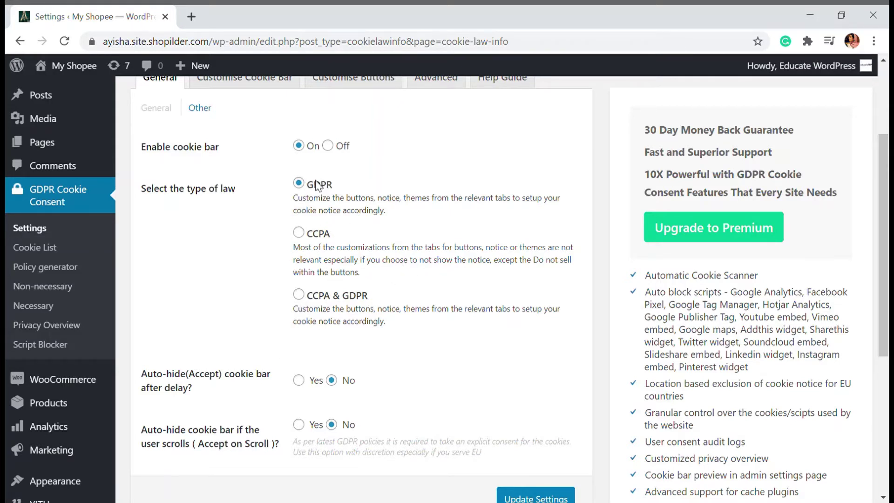
Try the CCPA & GDPR law type, then set it back to GDPR.
left_click(298, 295)
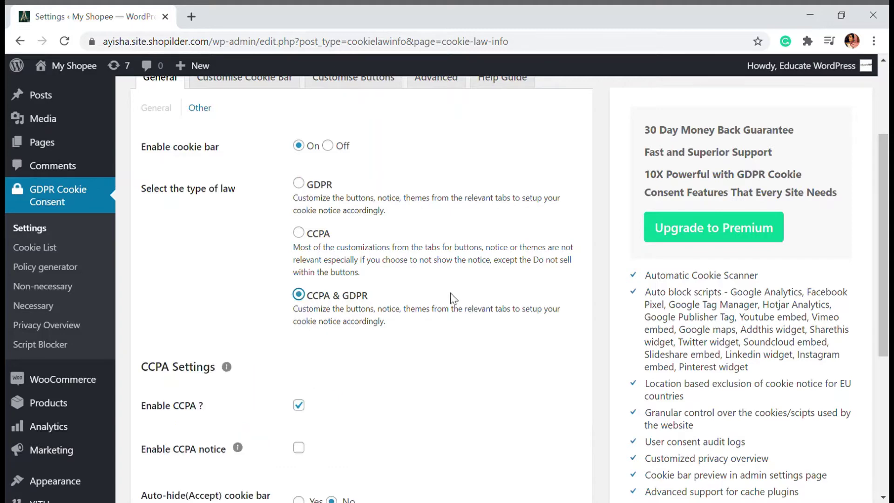
scroll(406, 283, "down", 1)
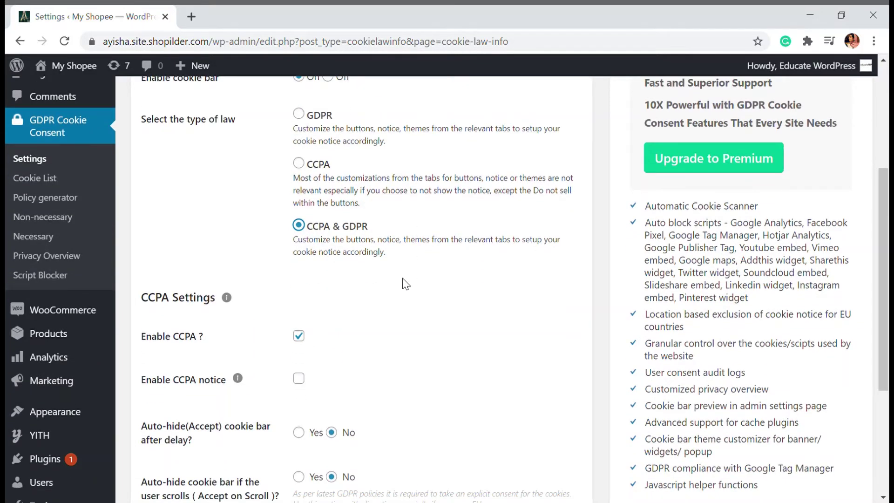
scroll(405, 283, "up", 2)
left_click(299, 183)
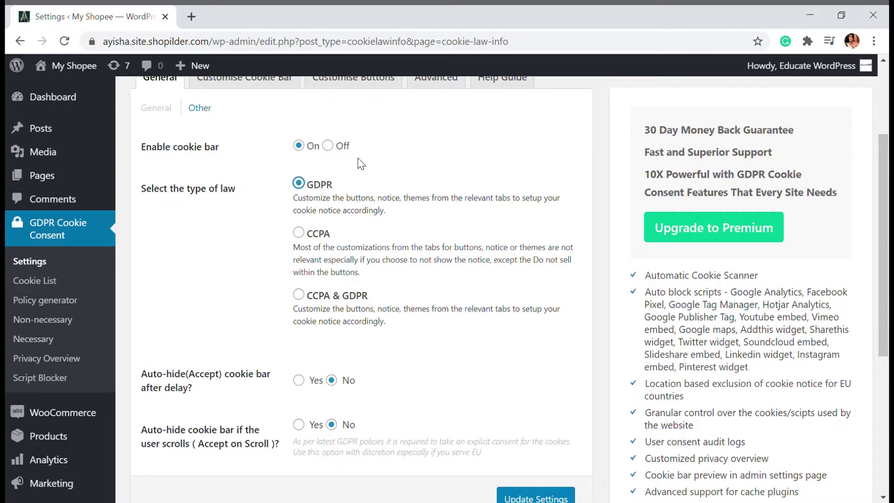
left_click(299, 294)
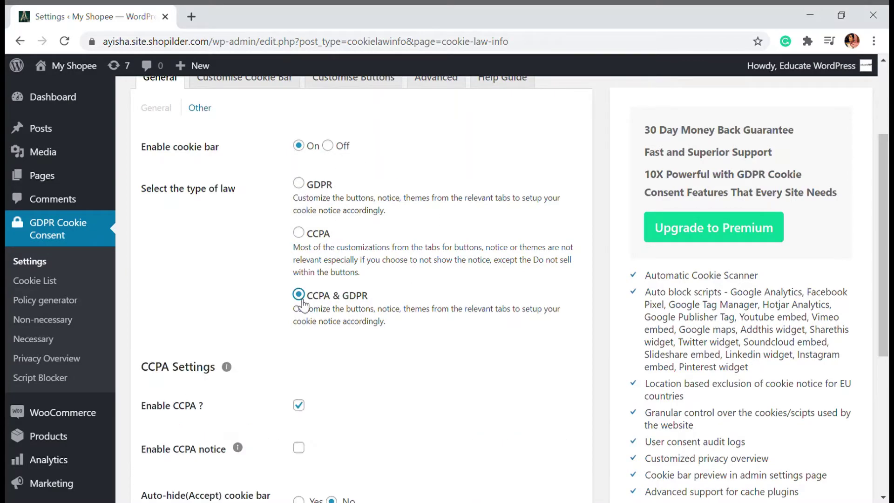
scroll(219, 358, "down", 1)
scroll(219, 359, "down", 3)
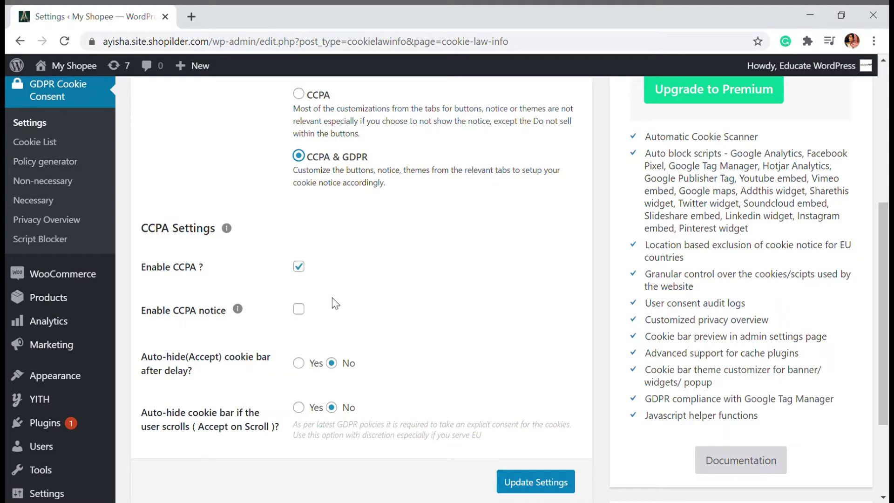
scroll(325, 292, "up", 2)
scroll(328, 296, "up", 2)
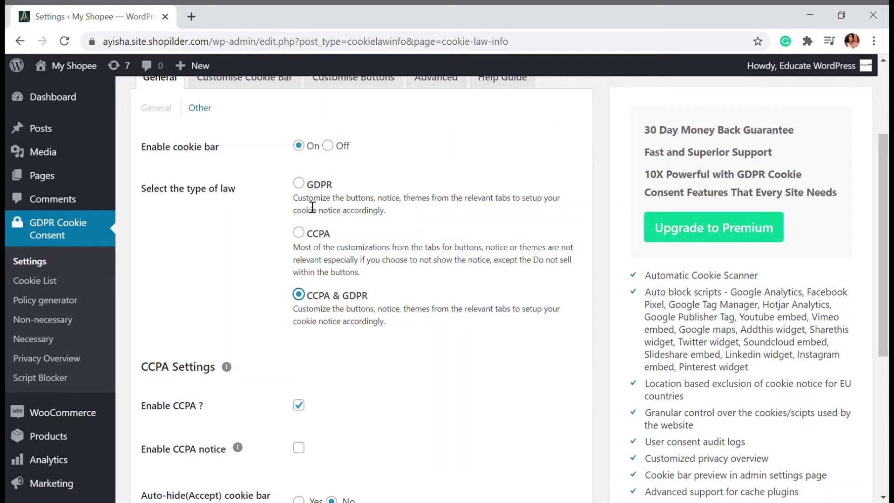
left_click(298, 183)
scroll(391, 317, "down", 3)
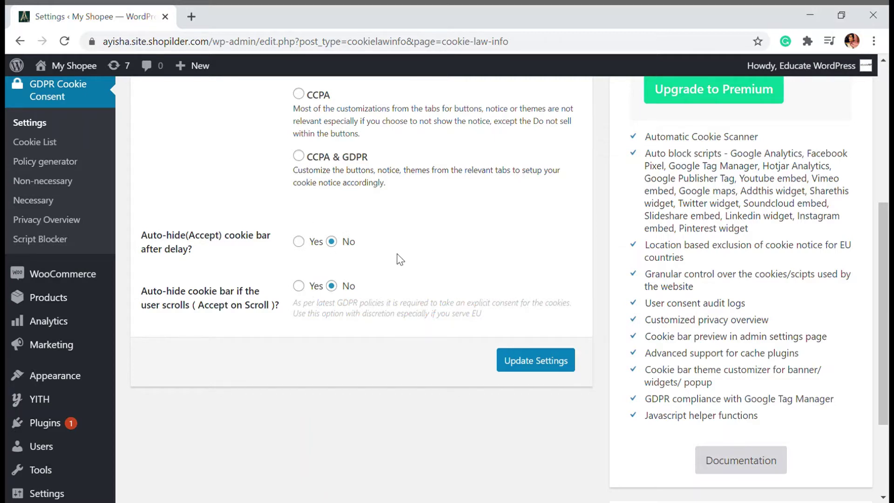
Turn on auto-hide after a 10000 ms delay and auto-hide on scroll.
left_click(298, 241)
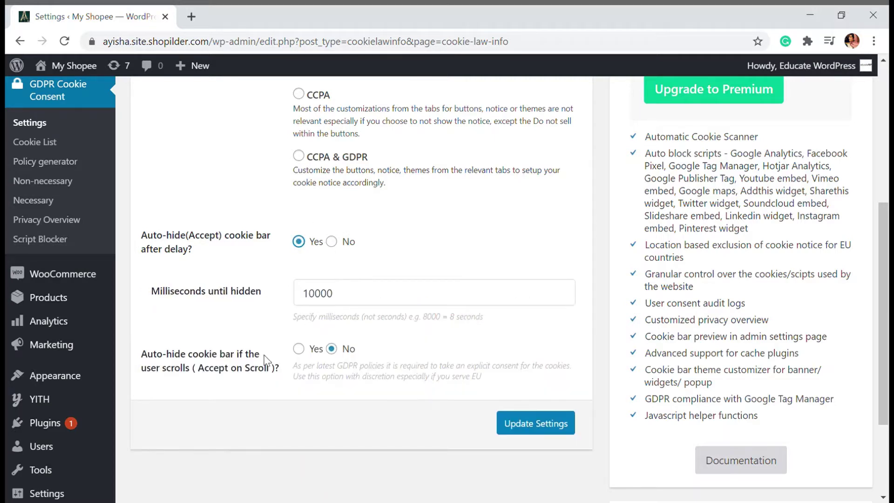
scroll(354, 239, "down", 1)
left_click(345, 229)
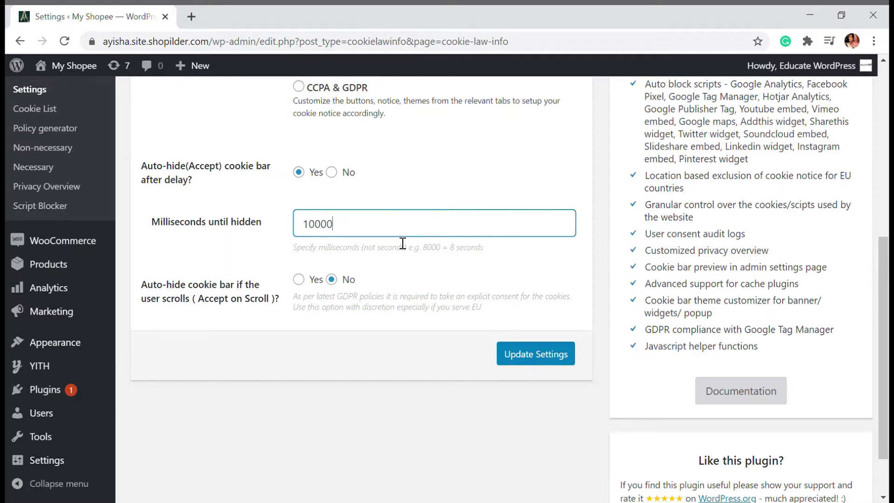
scroll(346, 313, "down", 2)
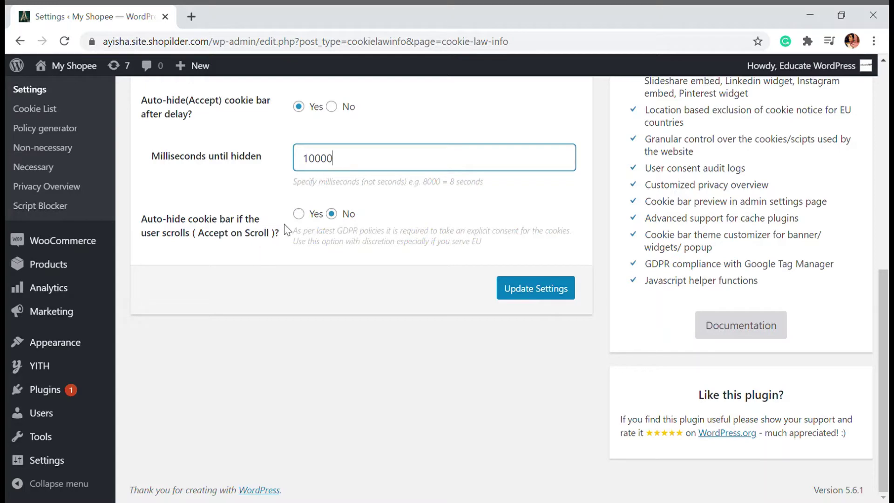
left_click(299, 214)
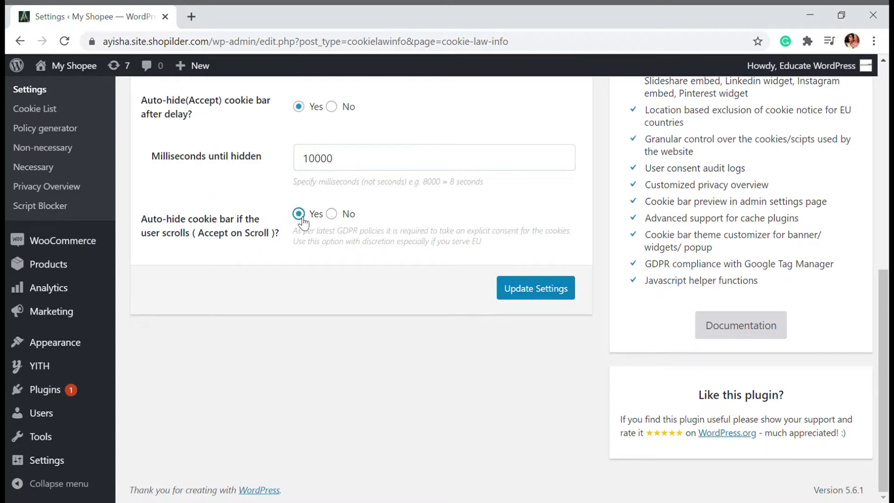
scroll(464, 242, "up", 8)
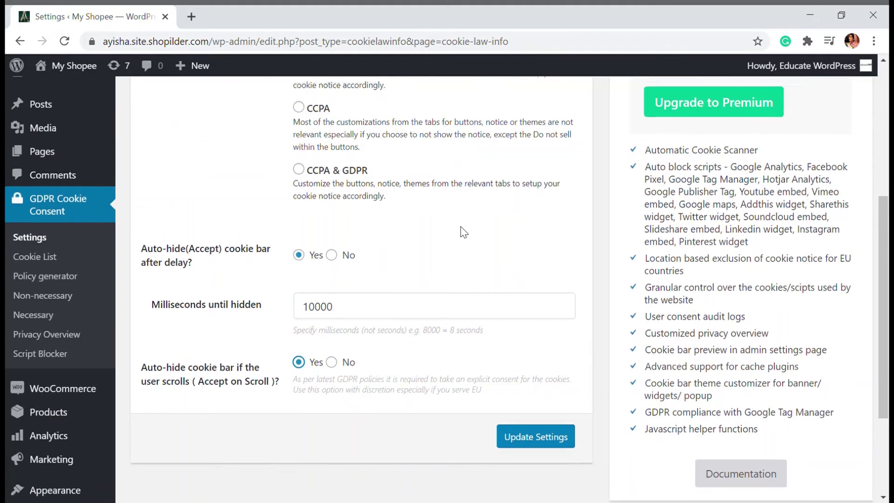
scroll(460, 227, "up", 2)
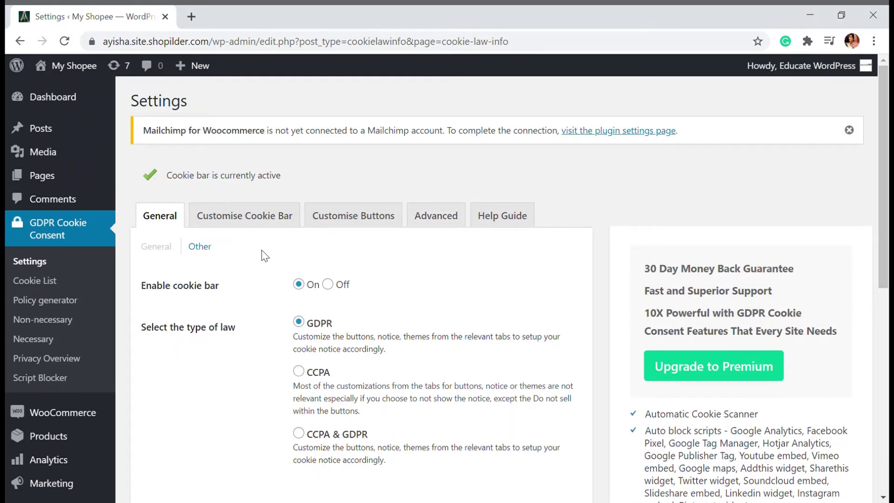
Look over the Other section and Customise Cookie Bar tab, then save the general settings.
left_click(211, 247)
scroll(330, 260, "down", 2)
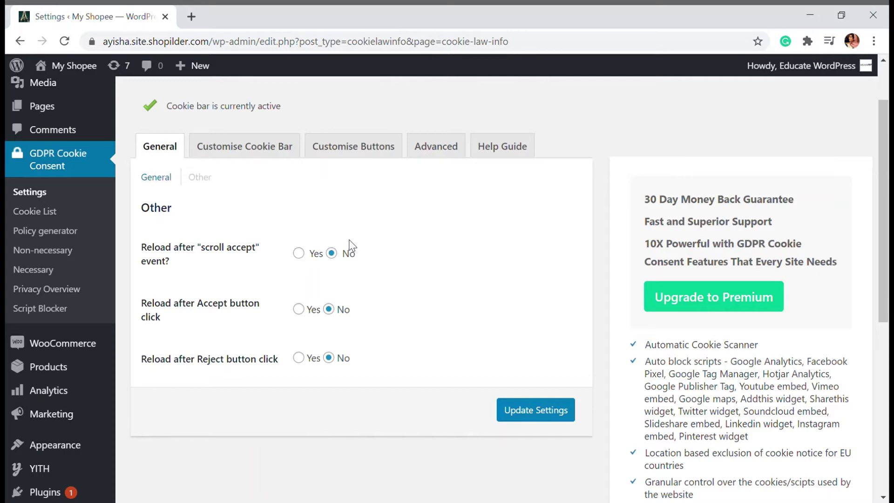
left_click(253, 152)
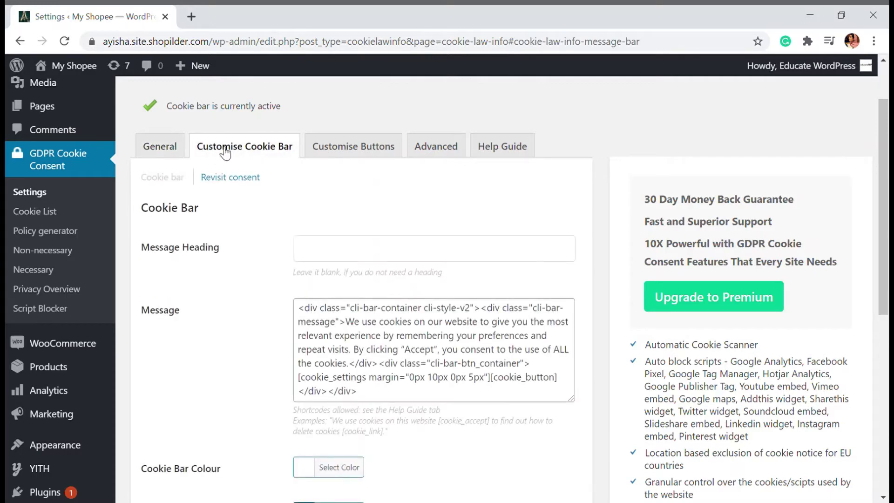
left_click(161, 147)
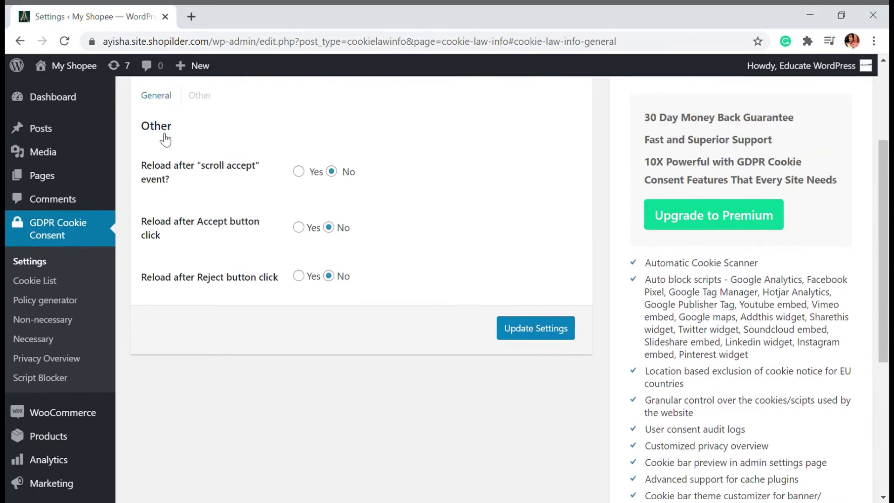
left_click(156, 177)
scroll(299, 214, "down", 6)
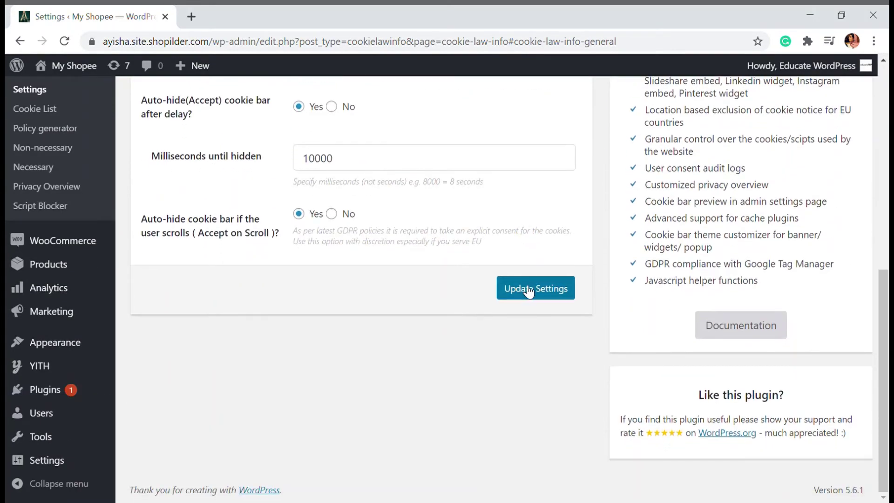
scroll(493, 335, "up", 4)
scroll(493, 334, "down", 4)
left_click(535, 285)
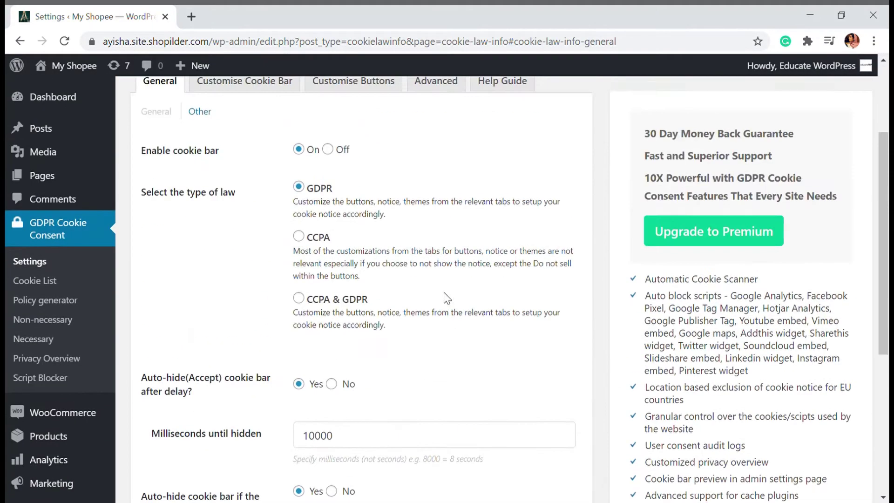
Enter 'Cookie Notice' as the cookie bar's message heading.
left_click(258, 219)
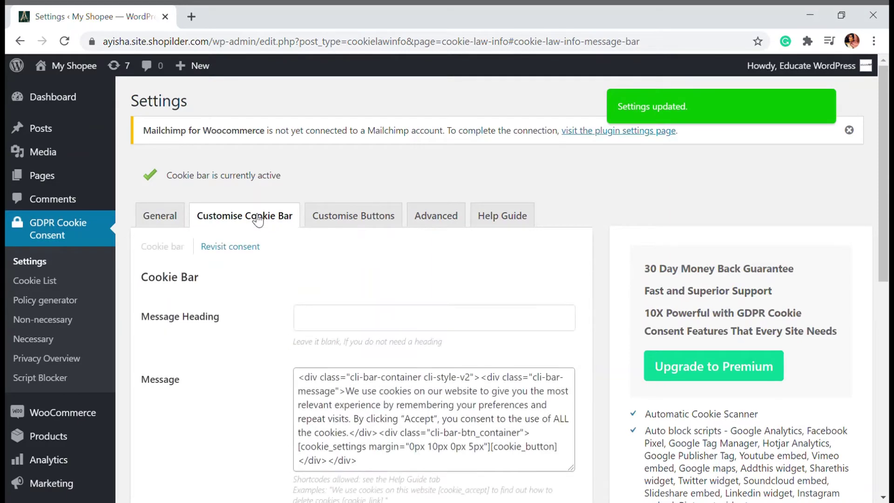
scroll(291, 226, "down", 1)
scroll(292, 227, "up", 1)
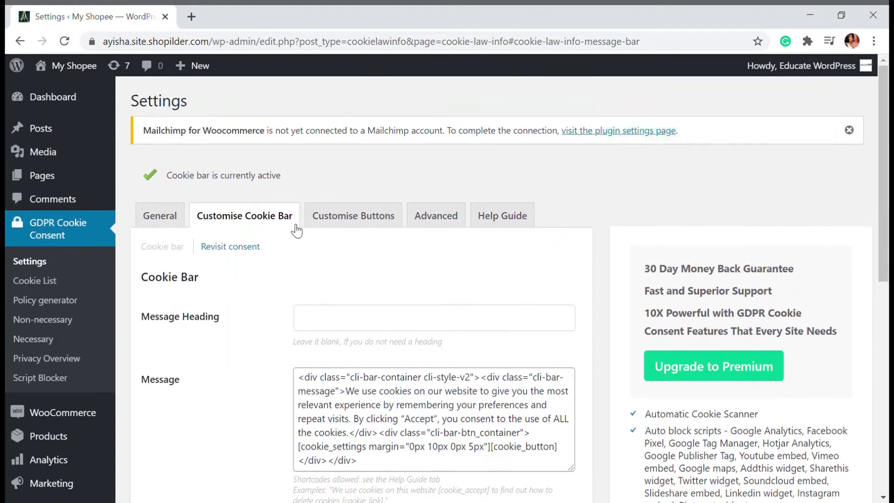
scroll(291, 225, "down", 1)
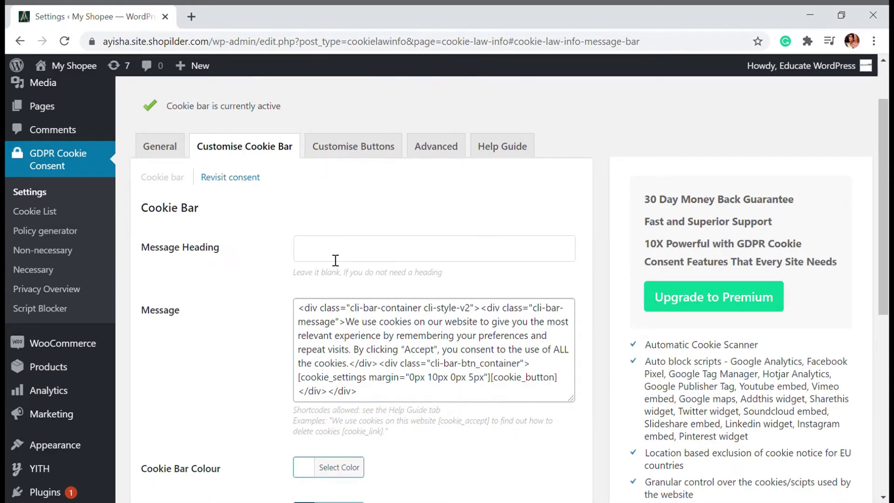
scroll(328, 253, "down", 5)
scroll(332, 242, "up", 5)
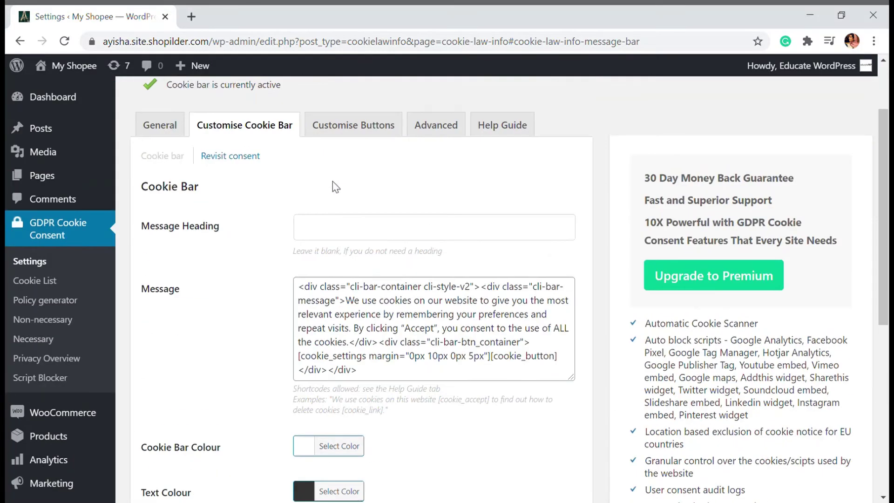
left_click(341, 234)
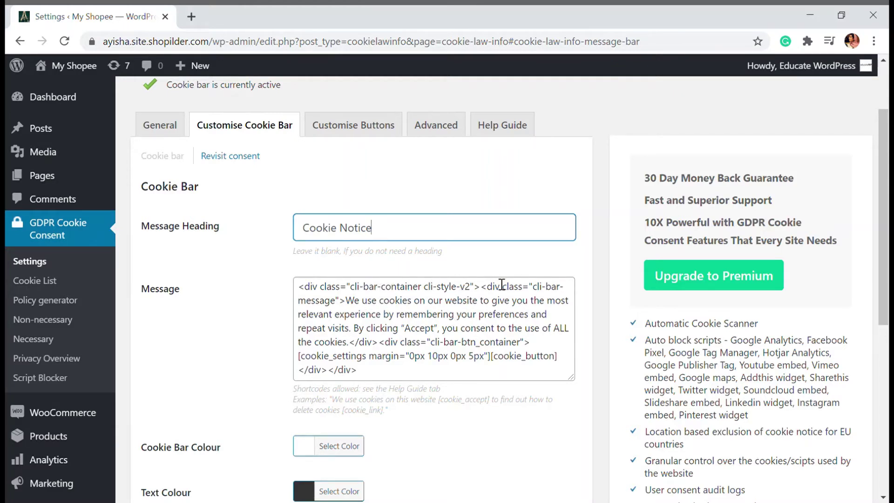
Review the cookie bar's Message text below the heading.
left_click_drag(358, 306, 357, 345)
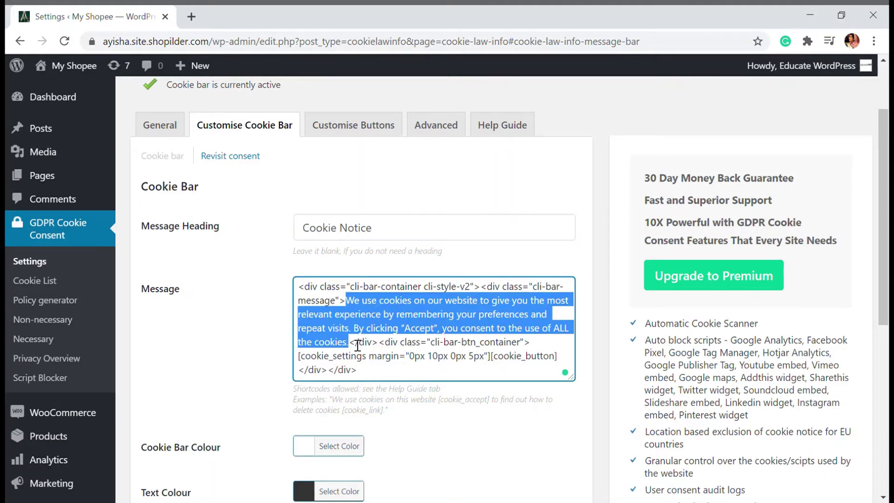
left_click(437, 319)
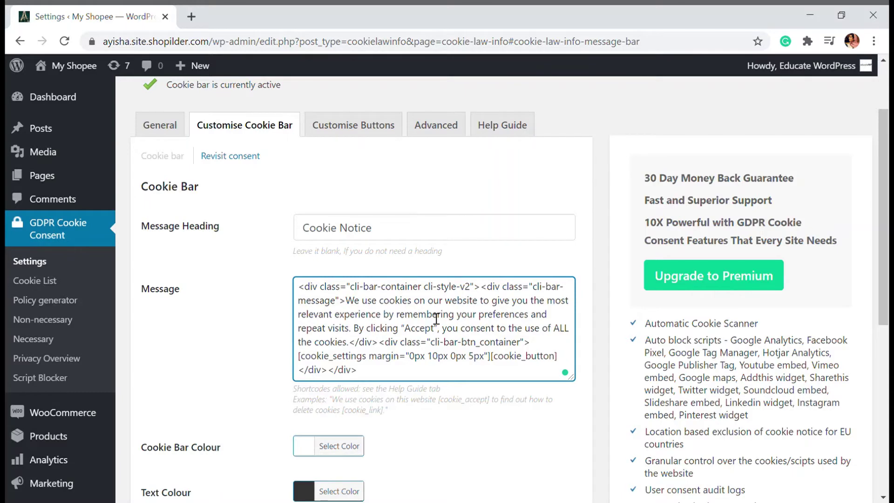
scroll(436, 318, "down", 3)
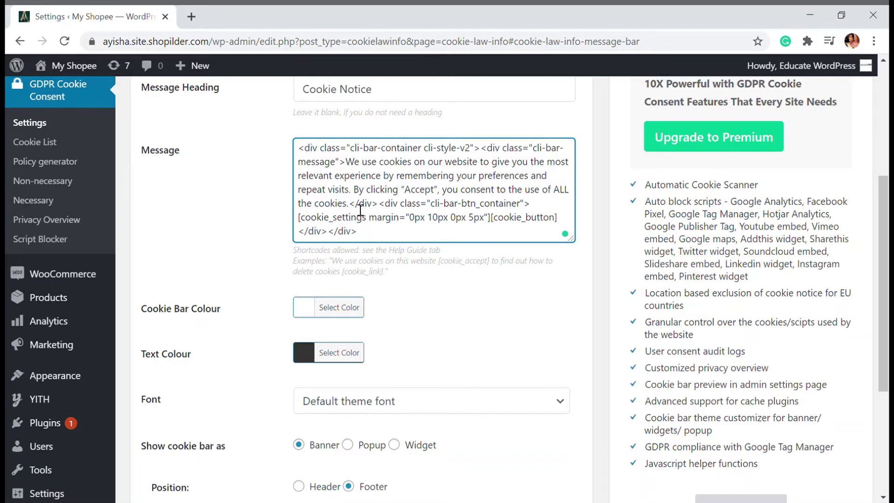
scroll(361, 211, "down", 3)
scroll(320, 248, "up", 2)
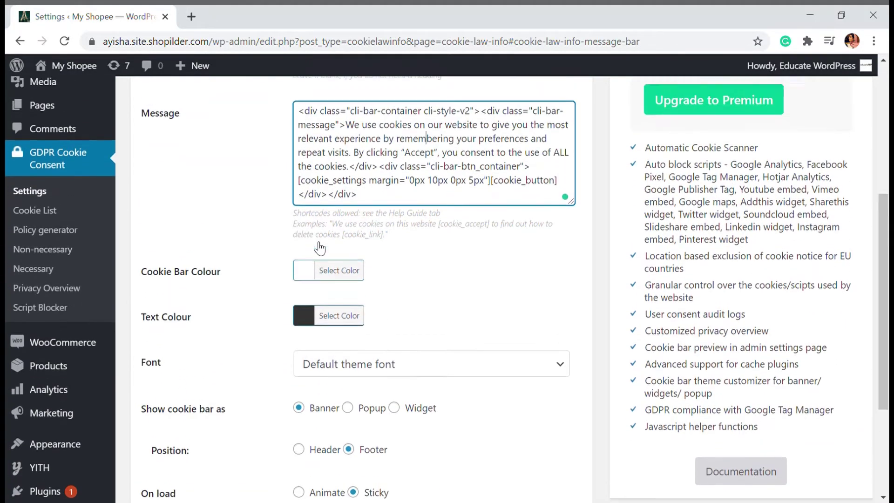
scroll(320, 248, "up", 4)
scroll(319, 248, "down", 6)
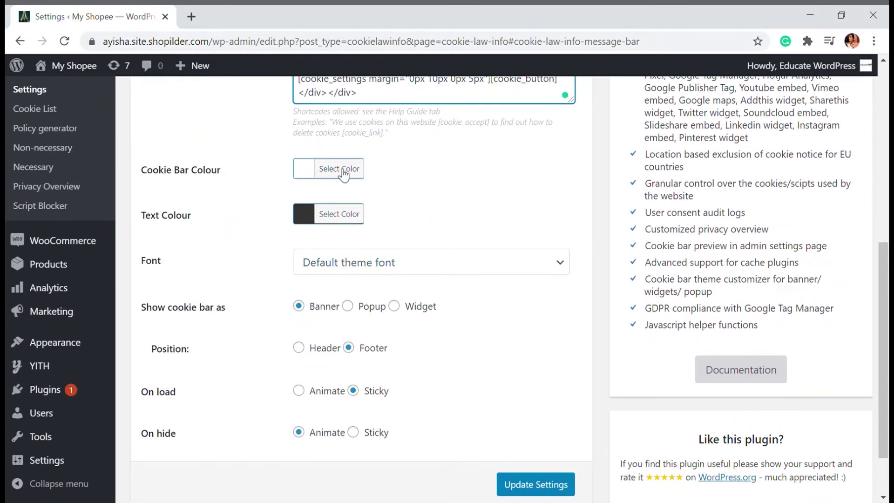
Set the cookie bar colour to teal #3cc1af and its font to Sans Serif.
left_click(343, 175)
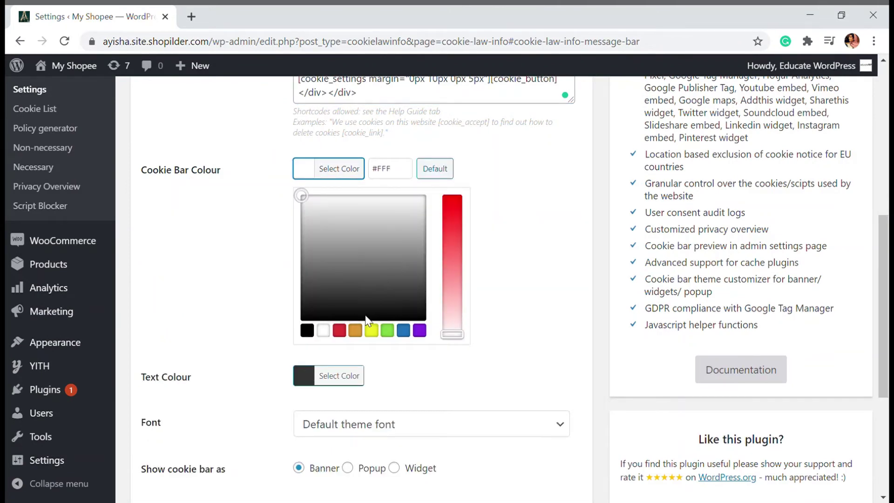
left_click(354, 331)
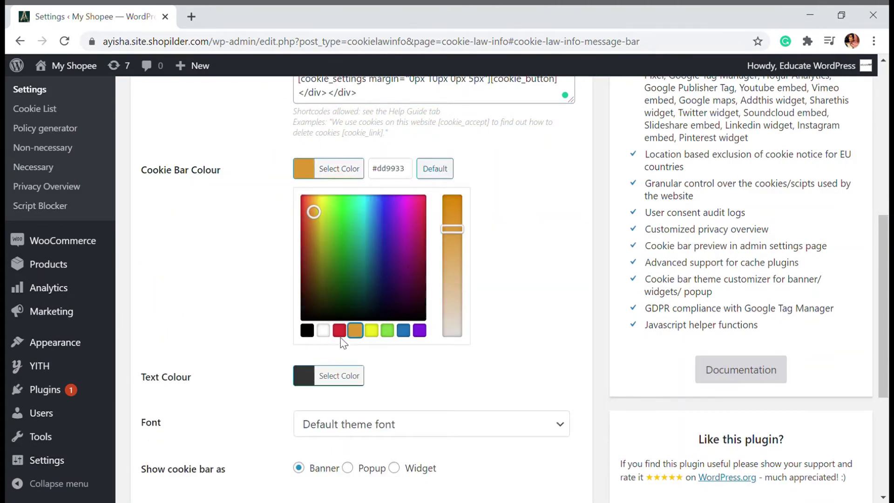
left_click(370, 331)
left_click(390, 329)
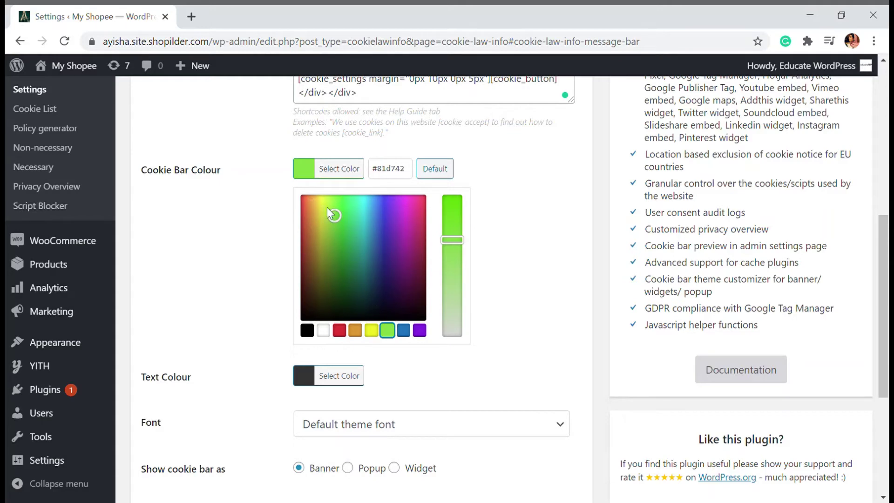
left_click_drag(331, 209, 371, 232)
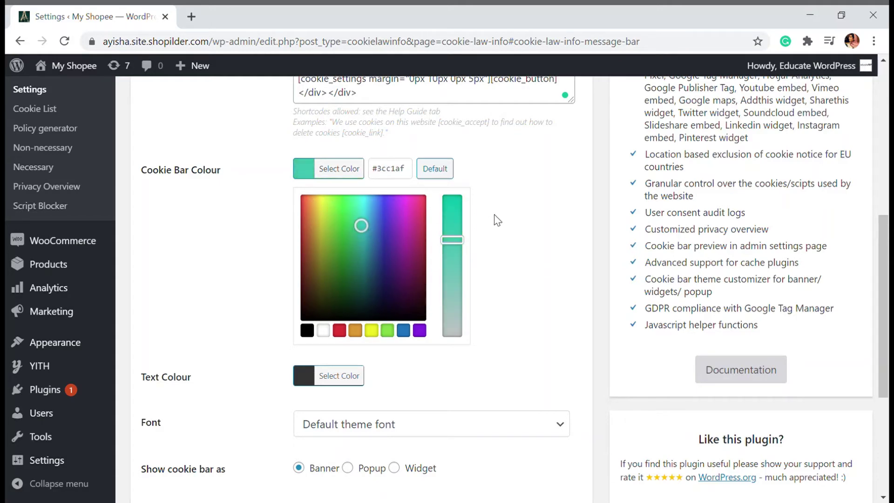
scroll(497, 207, "down", 4)
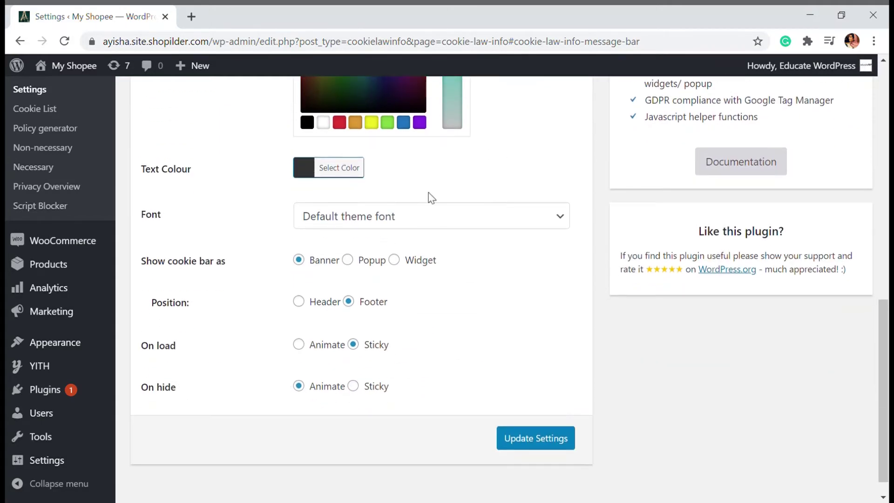
left_click(399, 223)
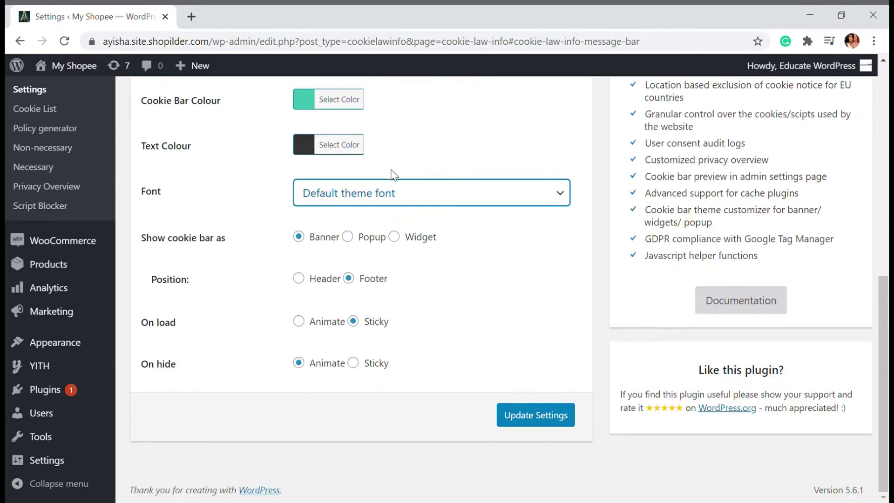
left_click(347, 231)
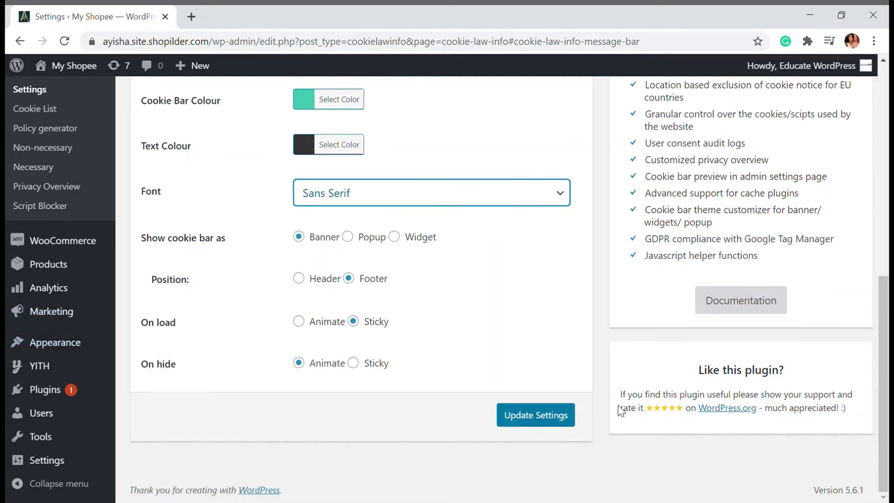
Try Popup and Widget layouts, then settle on a header Banner that stays sticky on load.
left_click(353, 237)
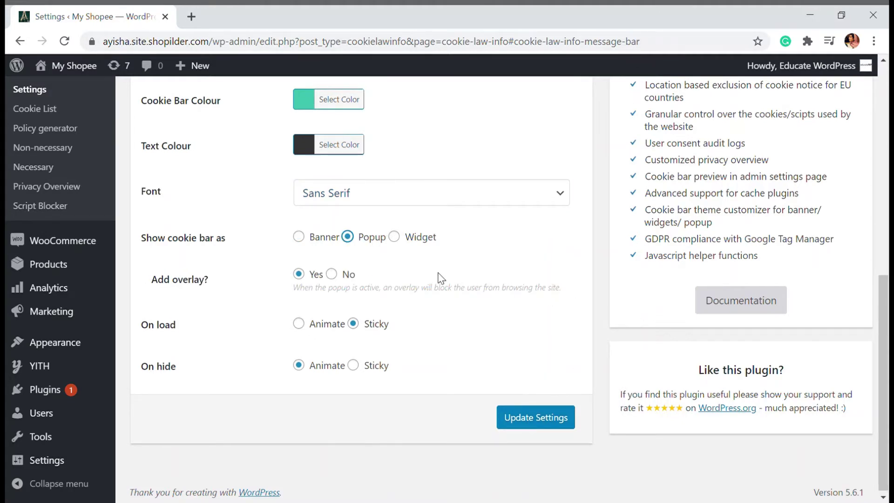
left_click(394, 237)
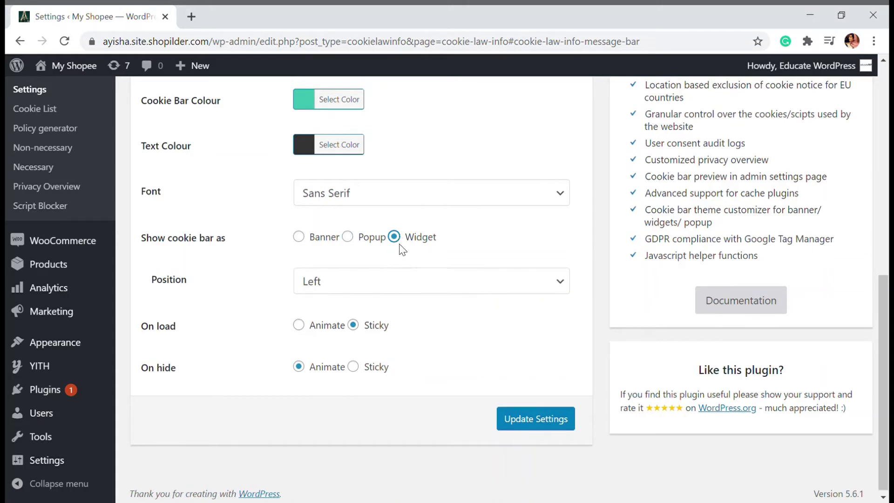
left_click(401, 281)
left_click(376, 314)
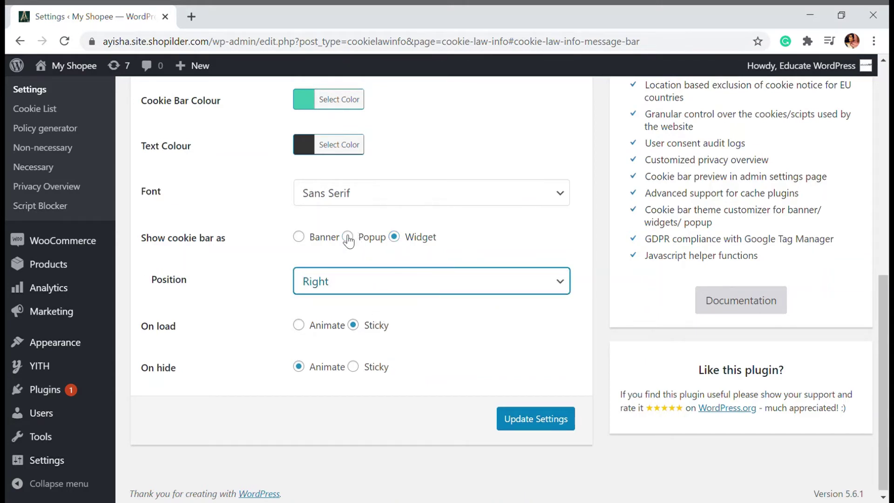
left_click(299, 238)
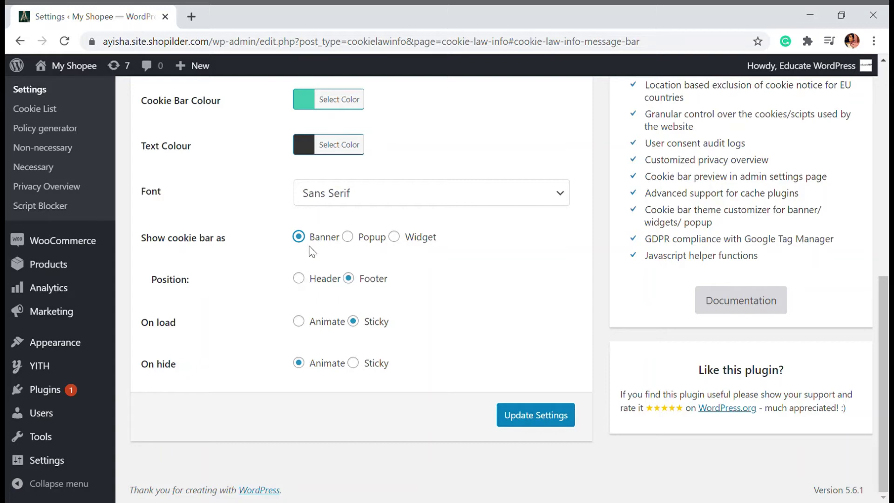
left_click(308, 286)
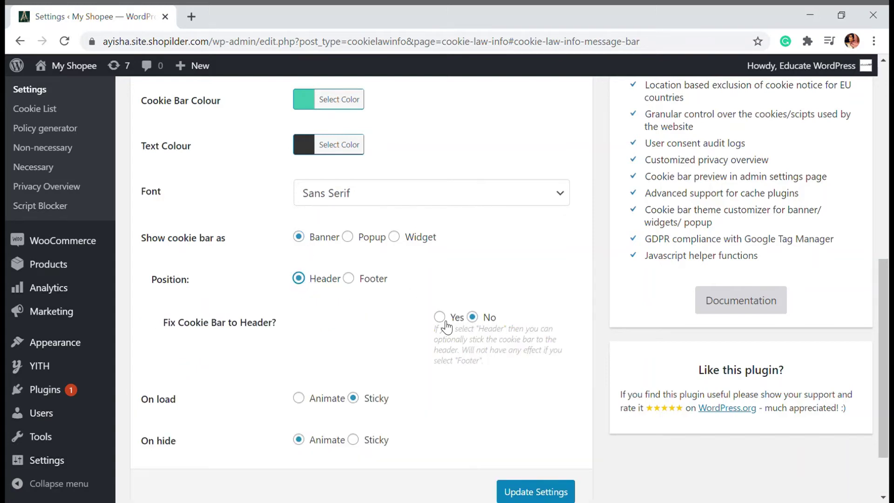
scroll(443, 328, "down", 2)
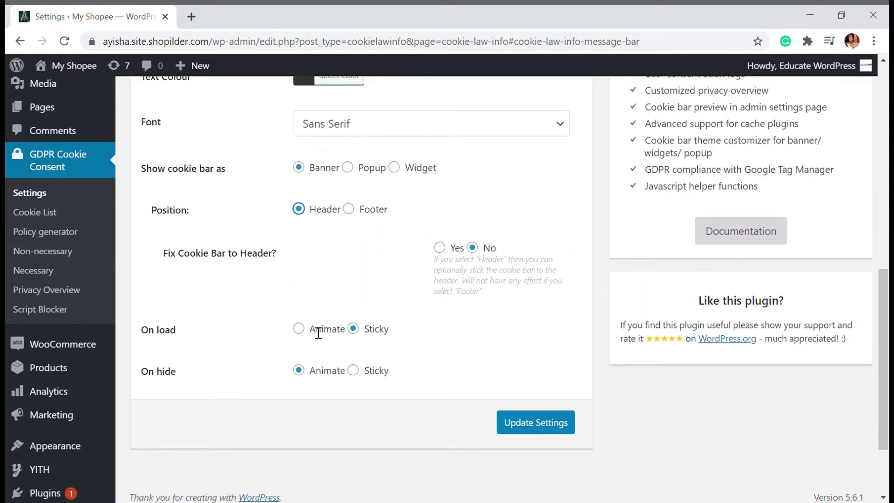
left_click(300, 330)
left_click(354, 330)
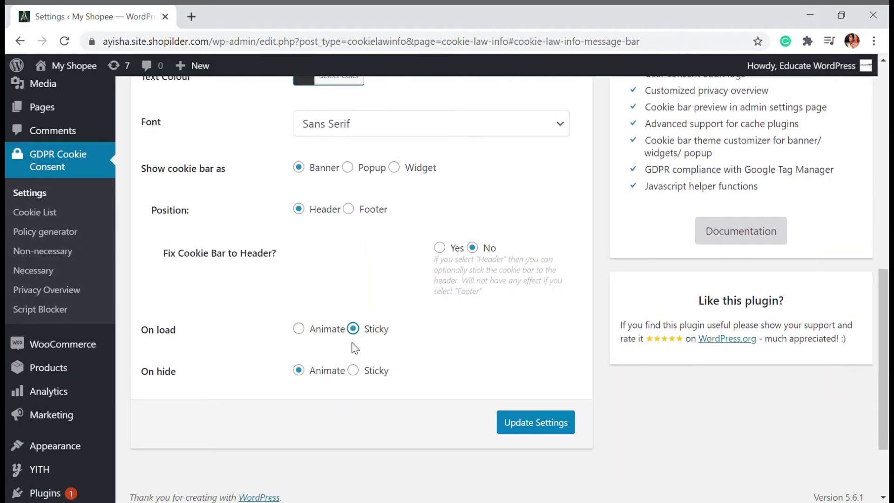
Save the cookie bar settings, then save again from the Revisit consent sub-tab.
left_click(538, 422)
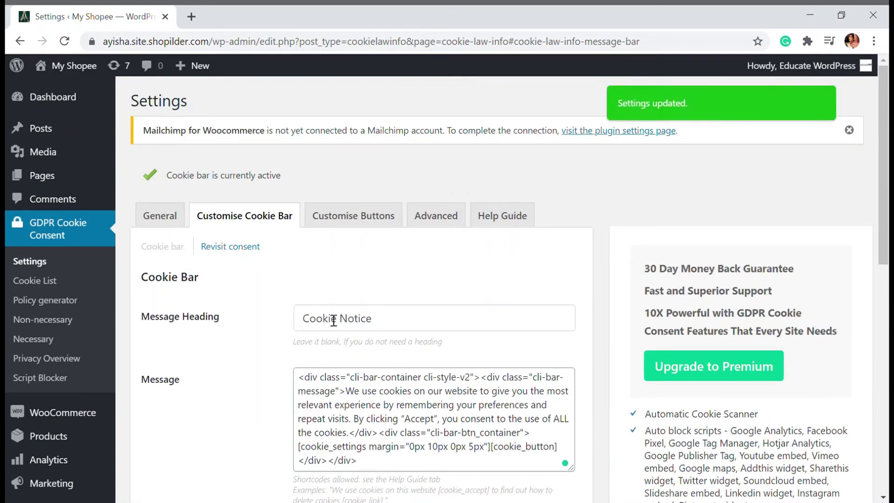
left_click(230, 247)
scroll(372, 275, "down", 1)
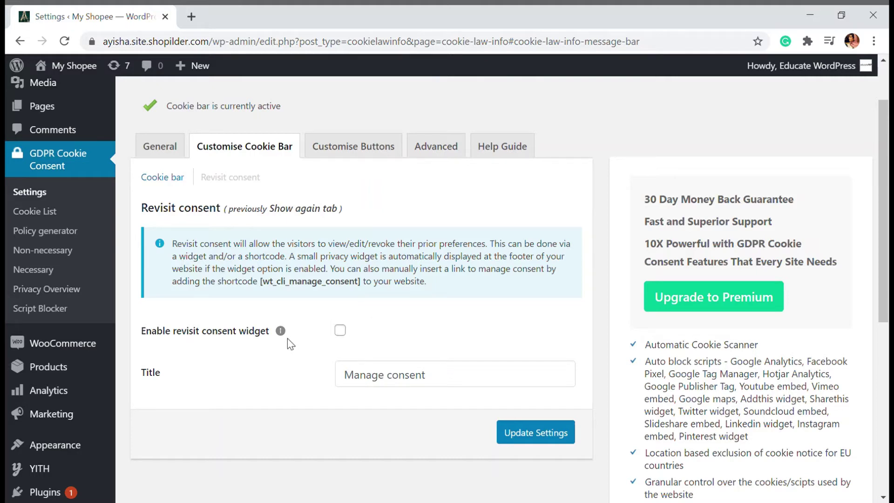
left_click(523, 430)
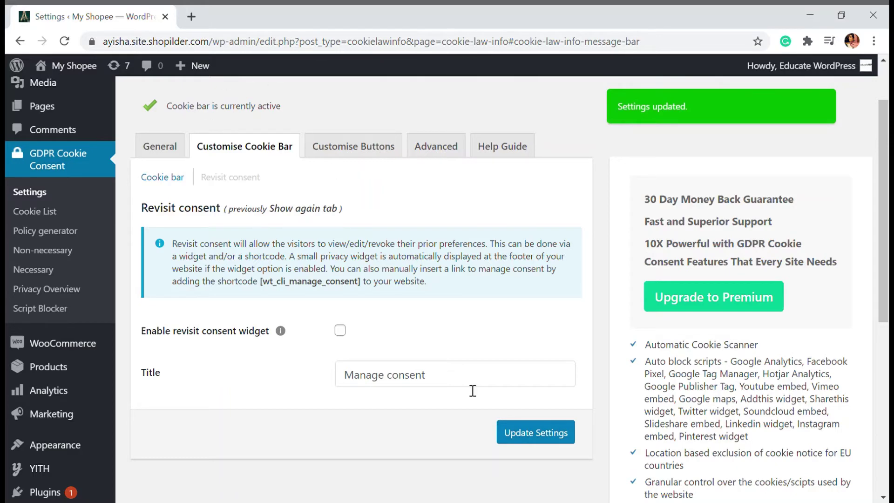
View the teal header cookie bar on the My Shopee storefront in a new tab.
mouse_move(66, 72)
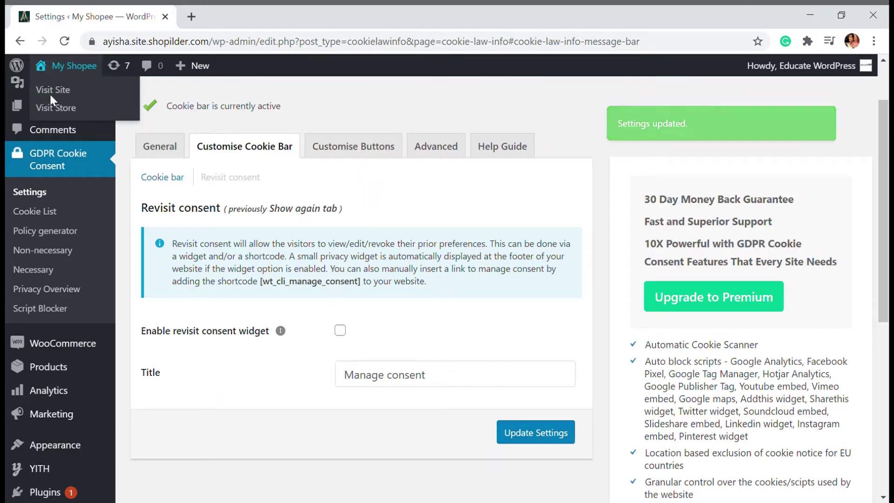
left_click(82, 92)
left_click(212, 10)
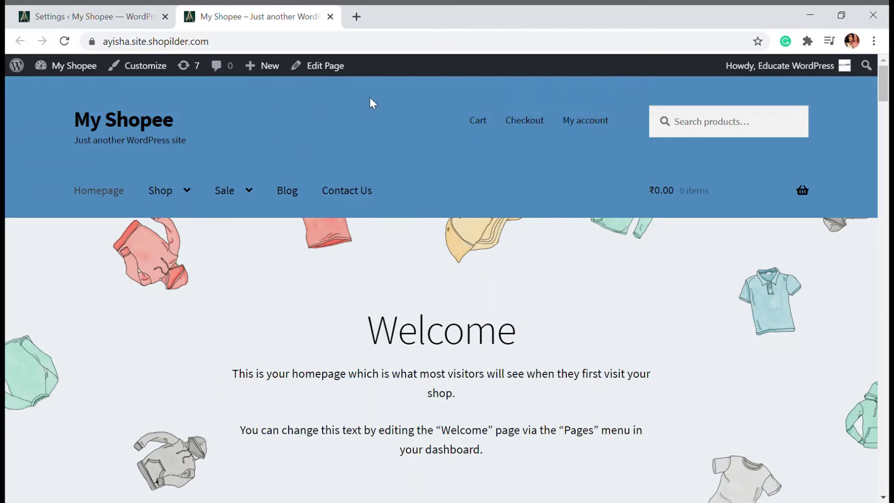
left_click(135, 13)
Move the cookie bar to the Footer position, save, and reload the storefront tab.
scroll(318, 406, "down", 5)
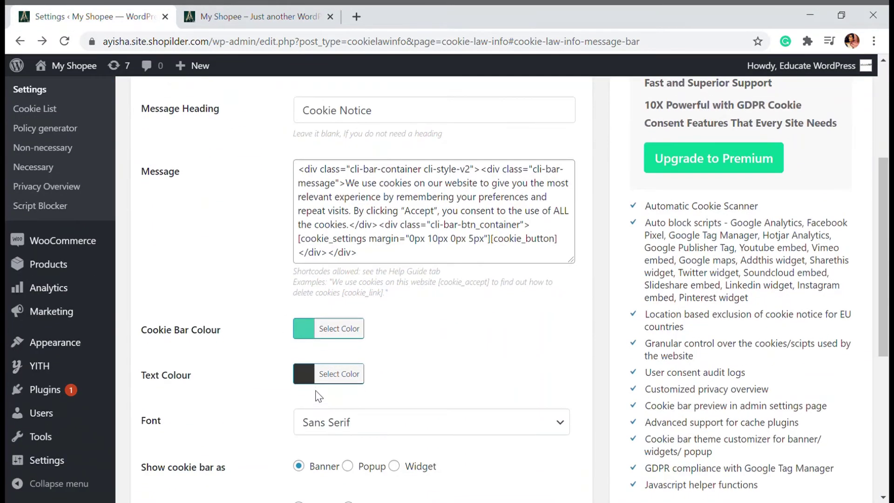
scroll(179, 182, "up", 5)
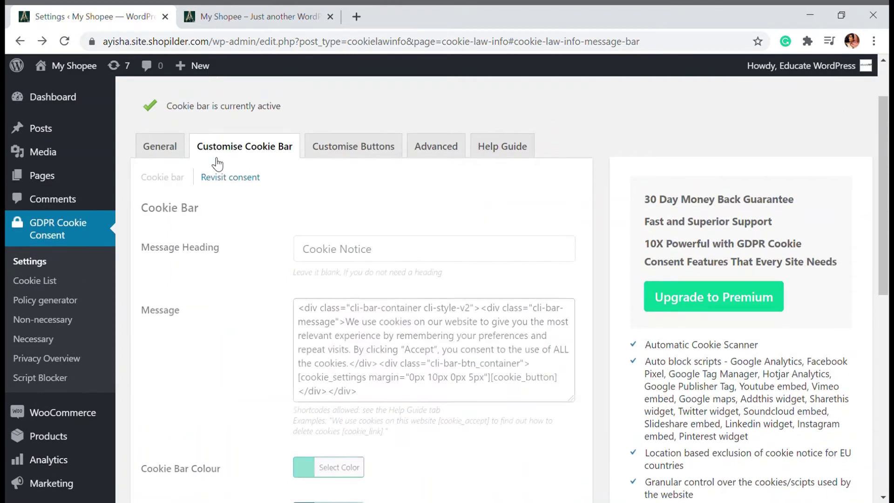
left_click(163, 148)
left_click(204, 147)
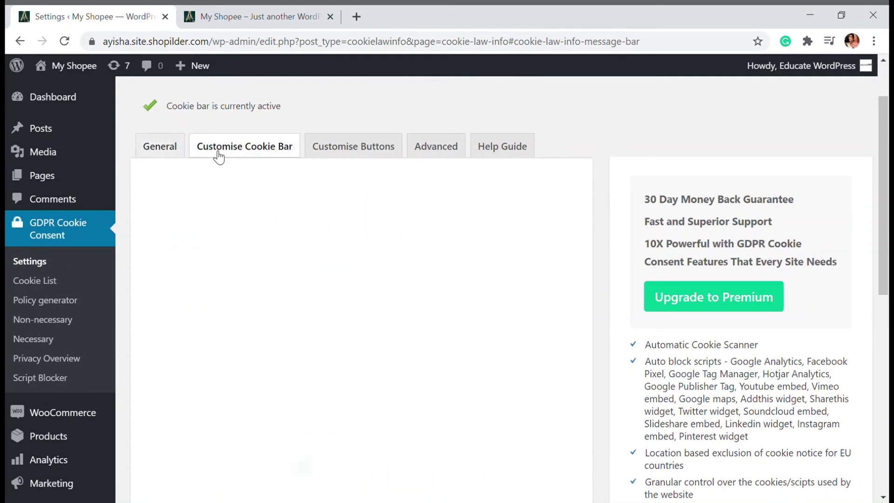
scroll(489, 355, "down", 6)
scroll(326, 303, "down", 2)
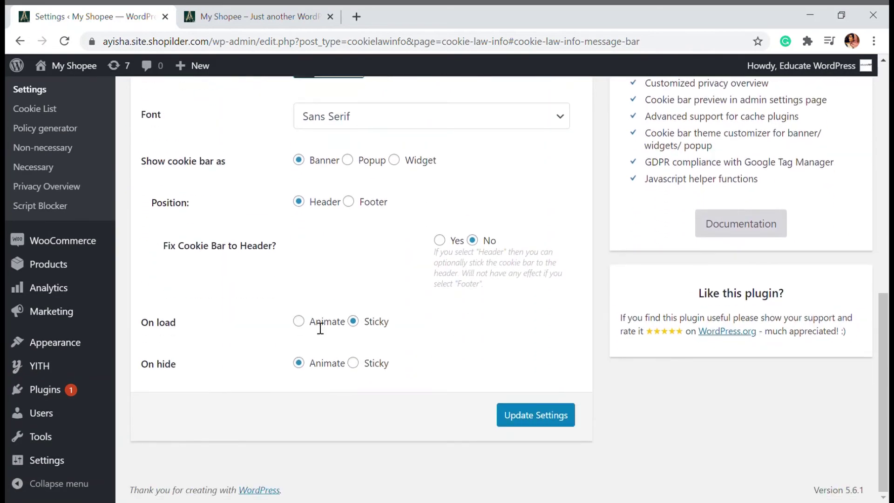
left_click(348, 202)
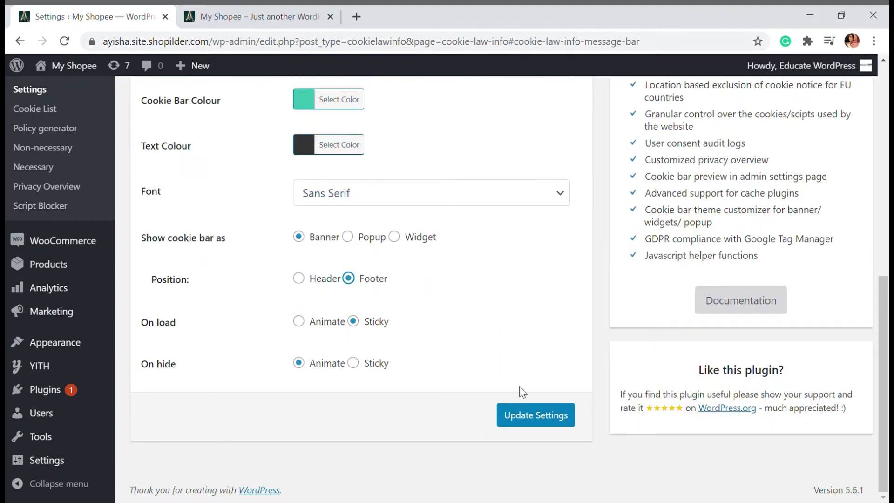
left_click(536, 414)
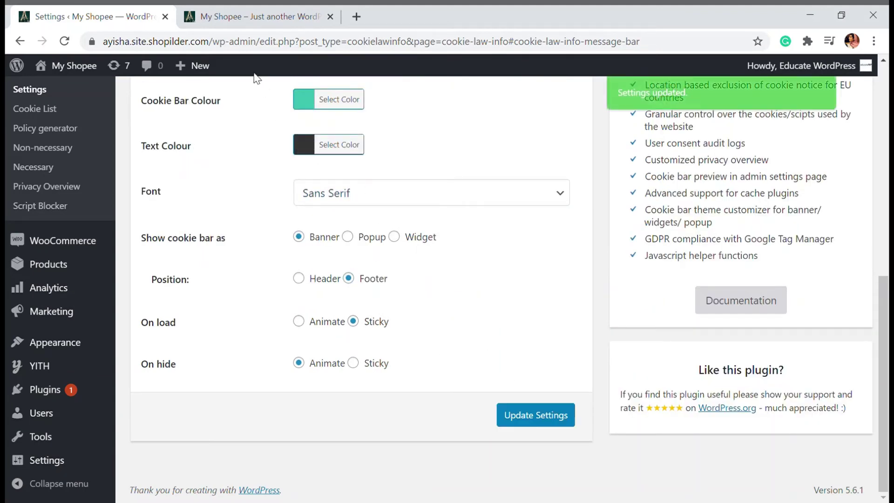
left_click(238, 17)
left_click(66, 42)
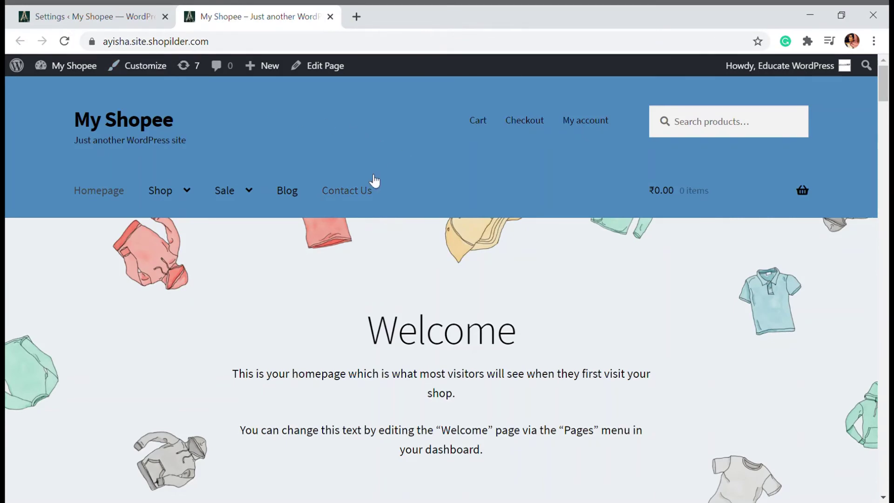
Enable the revisit consent widget, save, and reload the storefront to show the Manage consent tab.
left_click(40, 11)
scroll(251, 238, "up", 10)
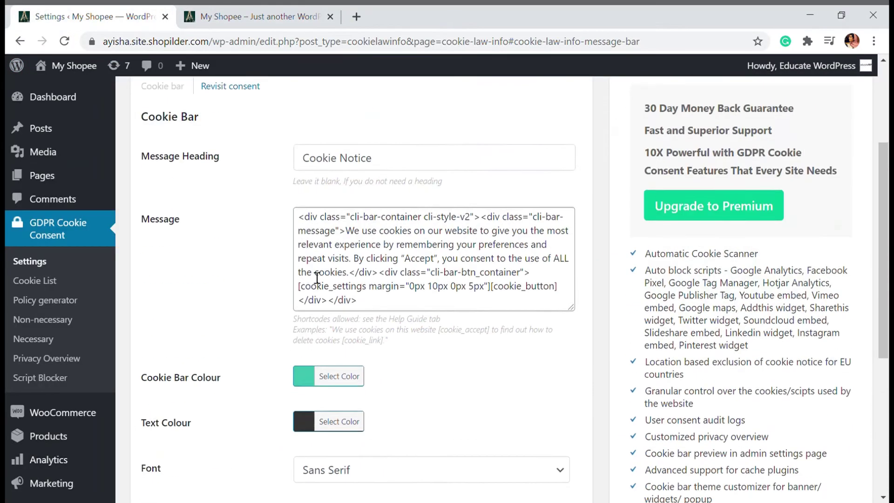
left_click(259, 229)
scroll(185, 352, "down", 2)
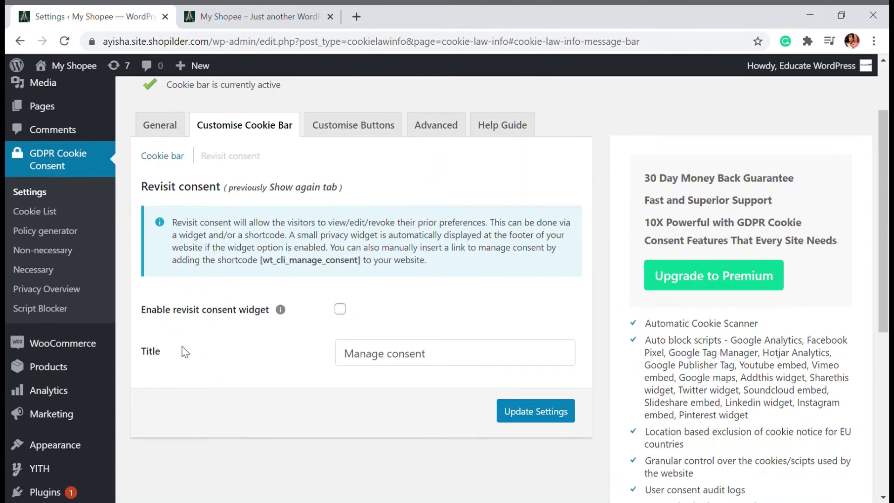
left_click(339, 309)
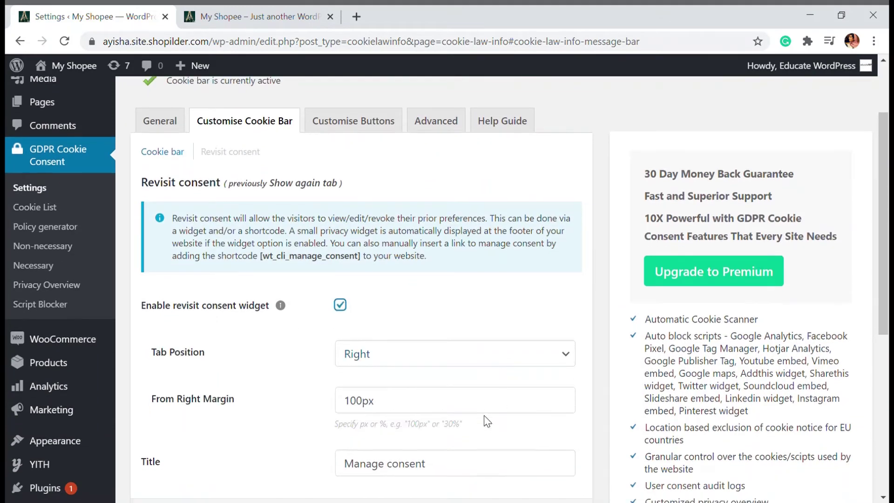
scroll(513, 382, "down", 3)
left_click(525, 400)
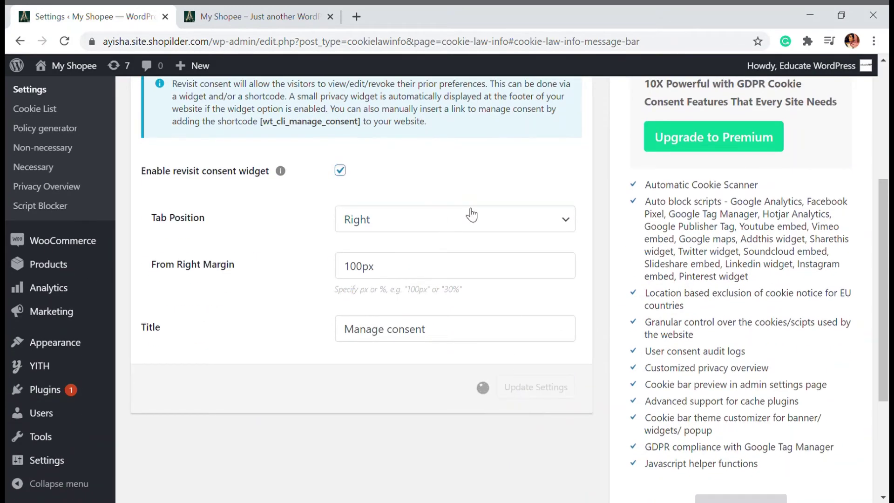
left_click(205, 15)
key("F5")
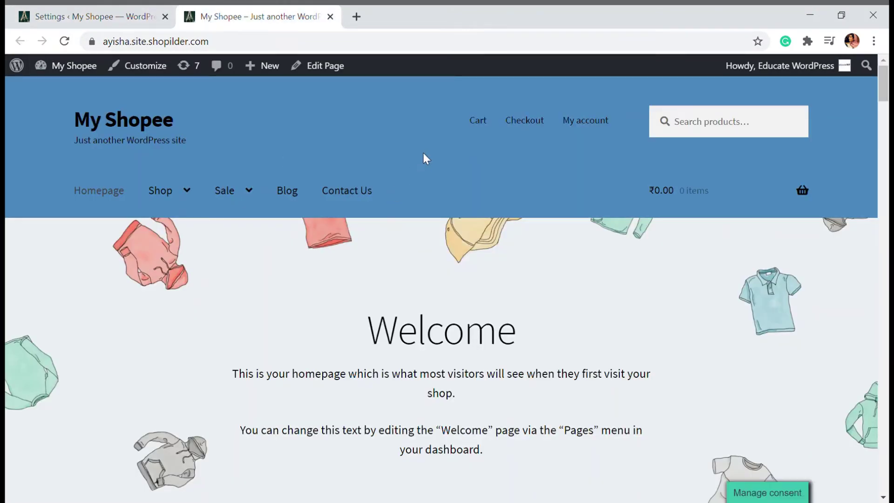
Reopen the cookie notice from Manage consent, accept it, and return to the plugin settings.
left_click(771, 482)
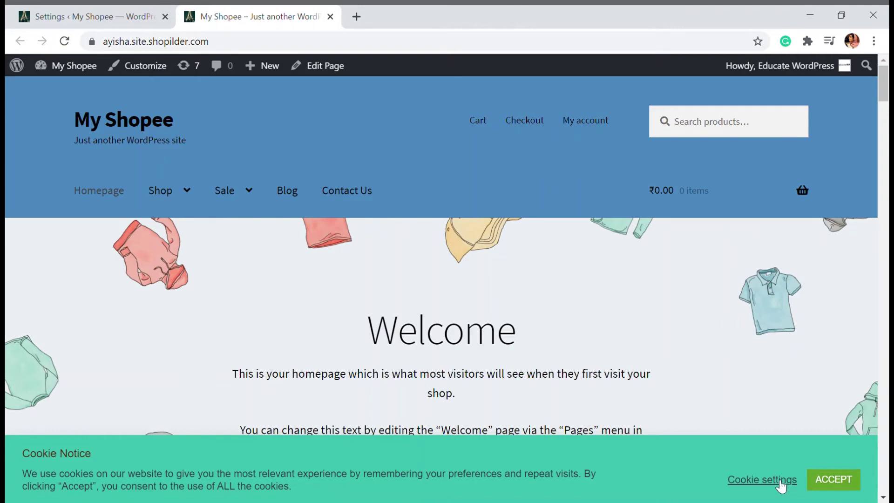
left_click(857, 481)
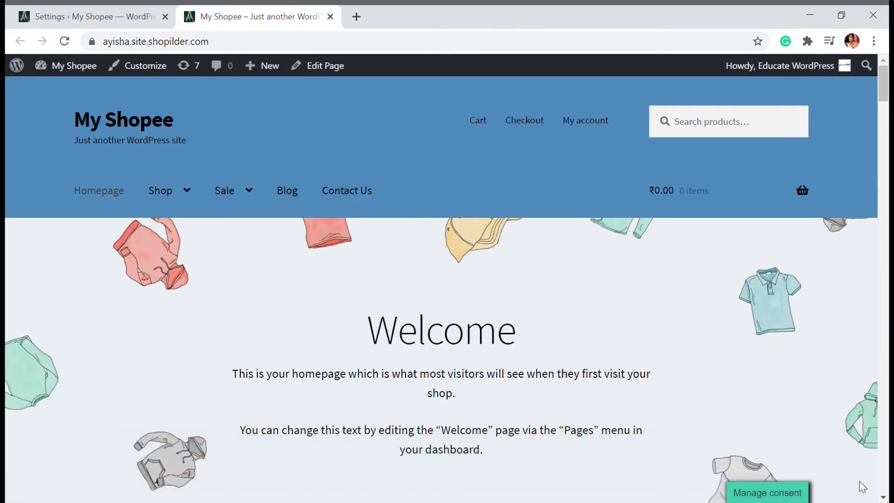
left_click(49, 6)
scroll(392, 228, "up", 5)
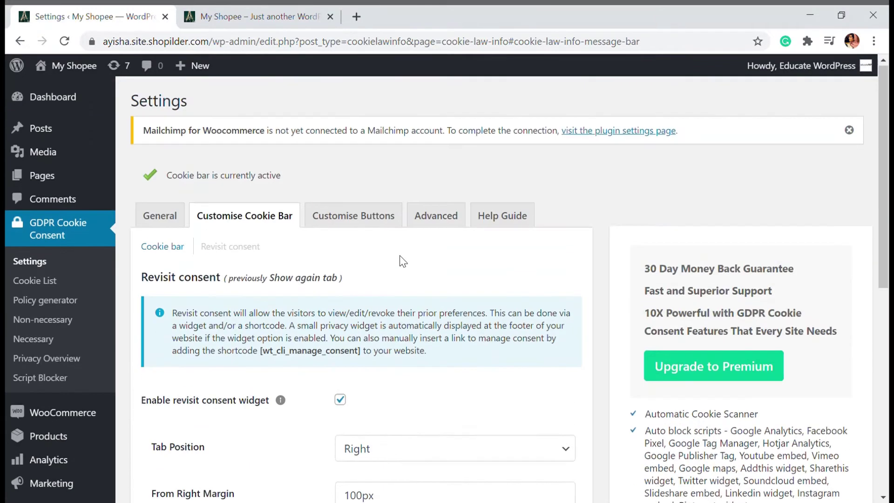
Open Customise Buttons and review the Accept button settings.
left_click(355, 222)
scroll(391, 251, "down", 3)
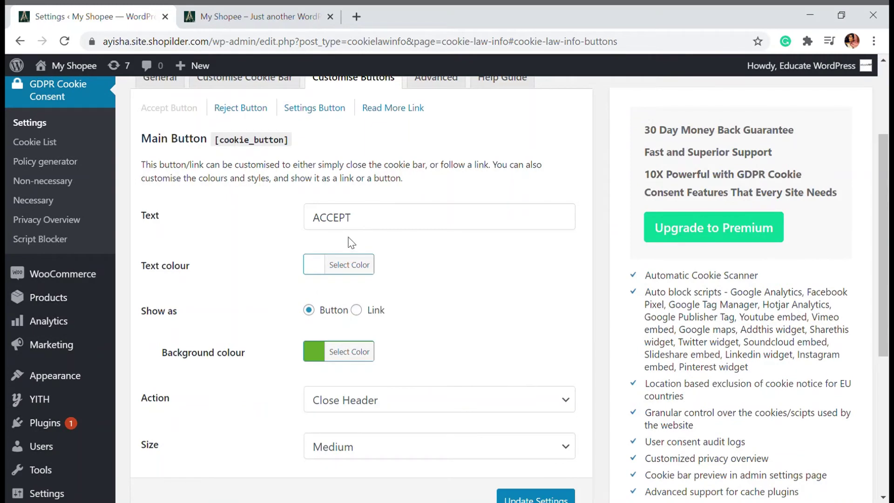
left_click(363, 226)
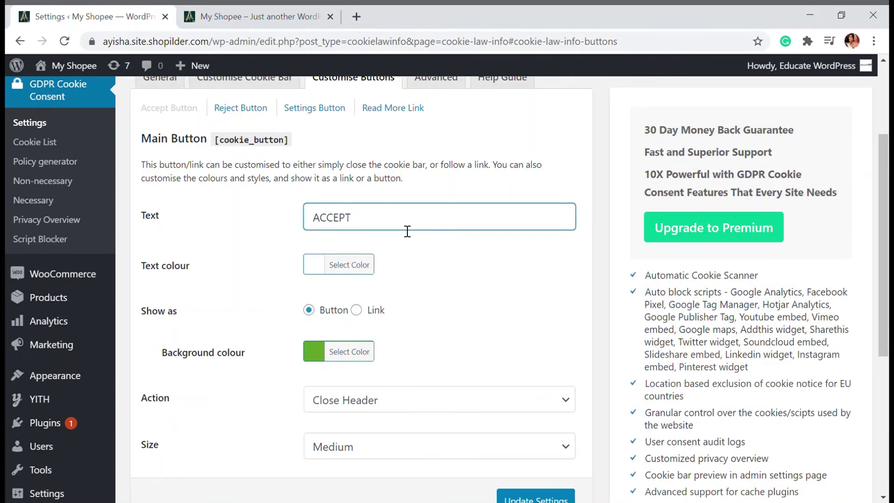
scroll(407, 231, "down", 2)
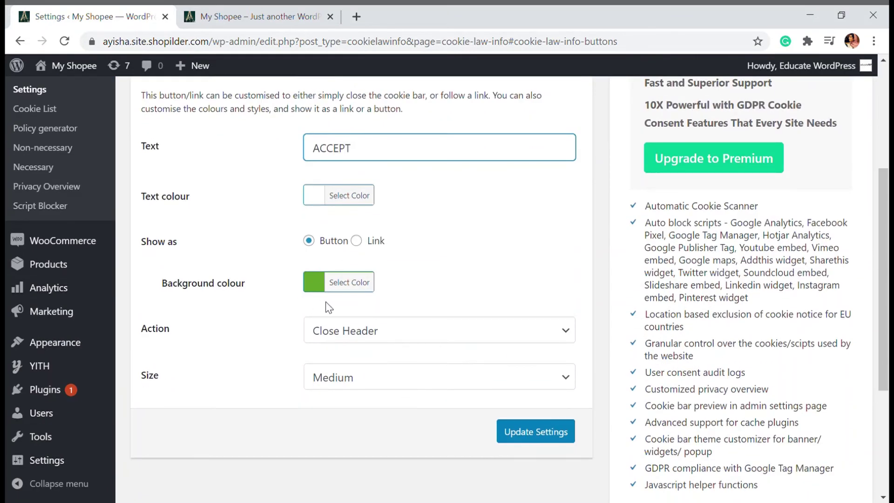
scroll(469, 394, "up", 1)
scroll(469, 395, "down", 3)
scroll(445, 372, "up", 8)
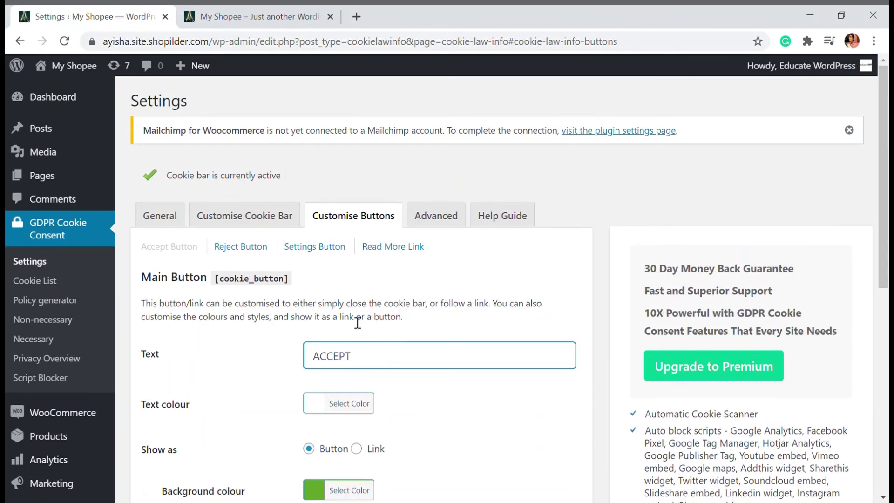
Look through the Reject and Cookie Settings button options.
left_click(240, 248)
scroll(405, 301, "down", 5)
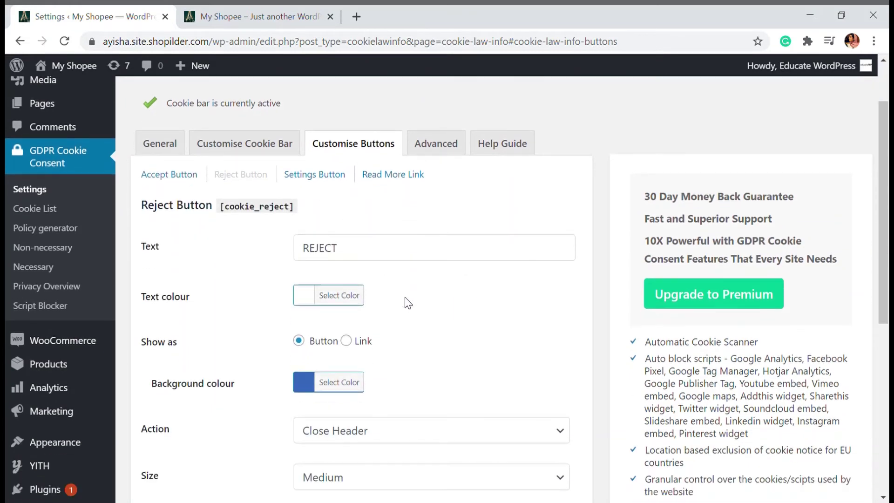
scroll(405, 302, "up", 5)
left_click(315, 247)
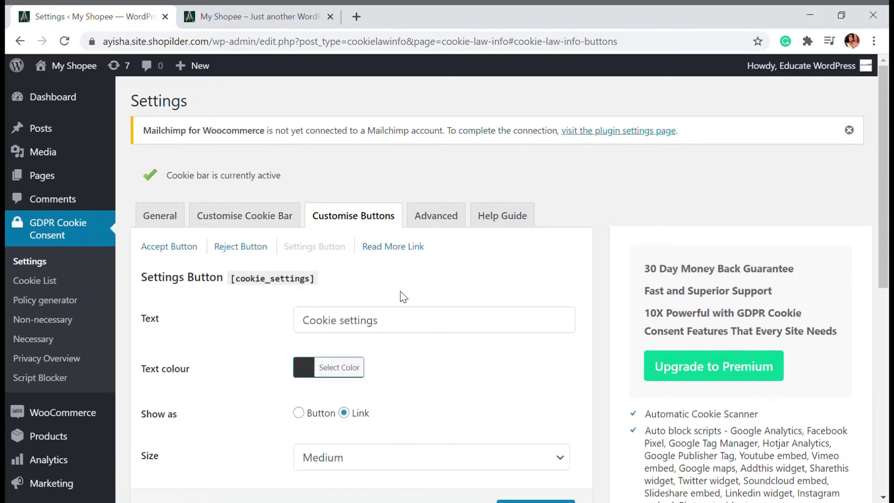
scroll(399, 295, "down", 2)
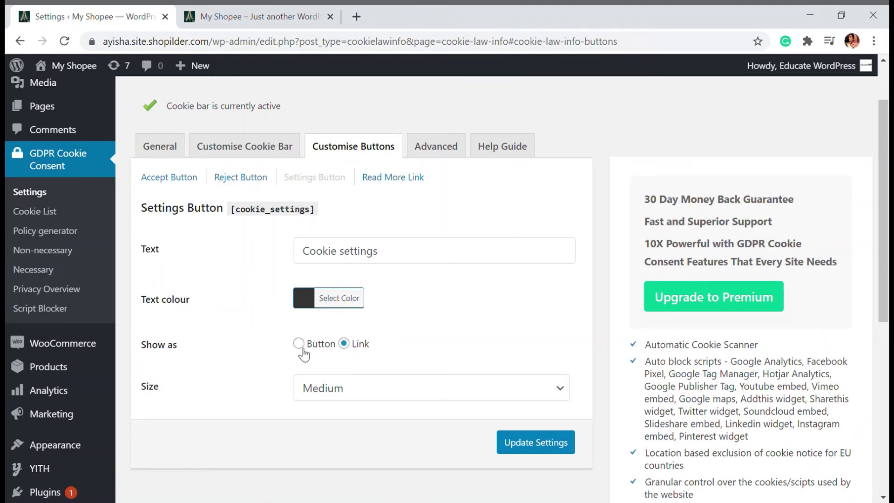
Set the Read More Link to show as a link to the site URL, opening in a new window.
left_click(396, 185)
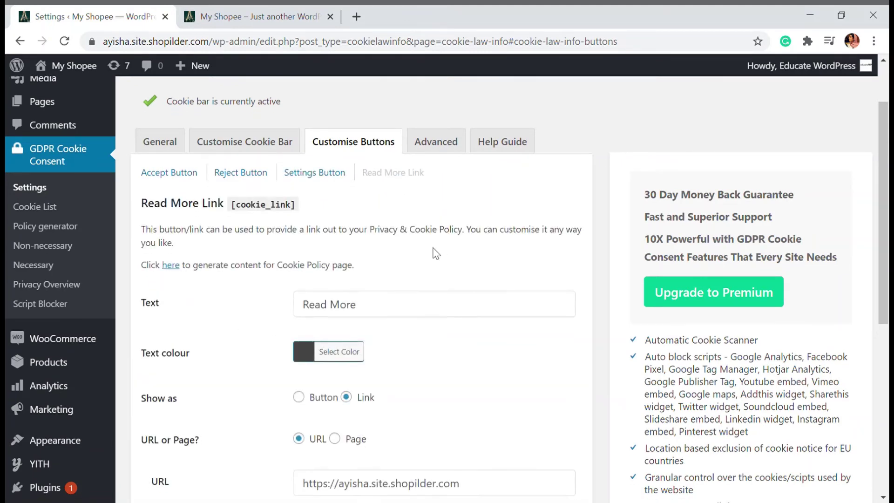
scroll(433, 253, "down", 3)
scroll(327, 278, "up", 2)
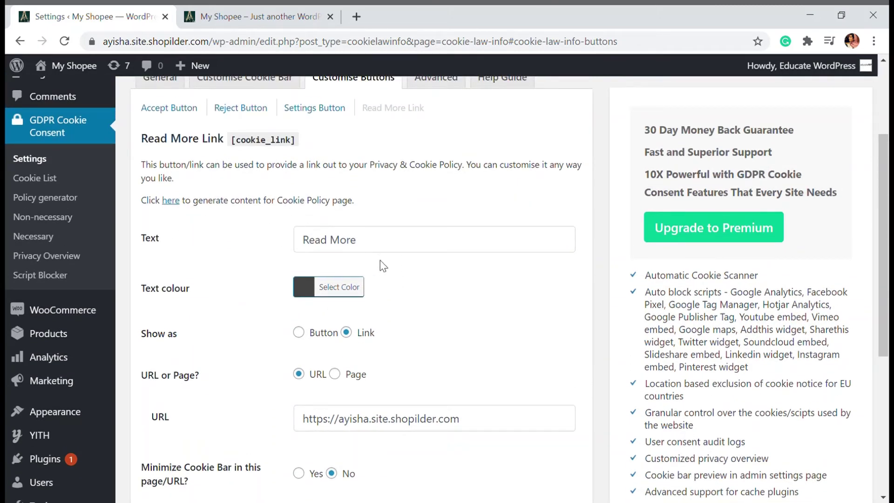
scroll(442, 326, "down", 2)
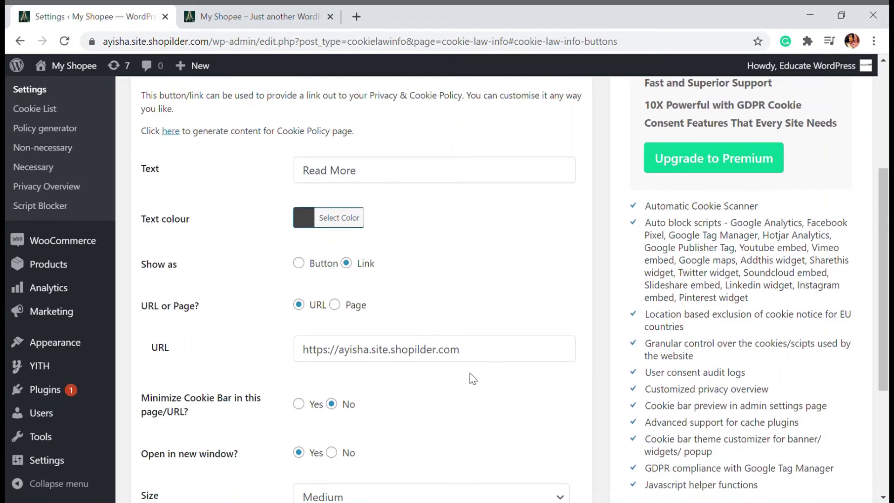
Append privacy-policy/ to the Read More URL, save, and go to the Advanced settings.
left_click(488, 352)
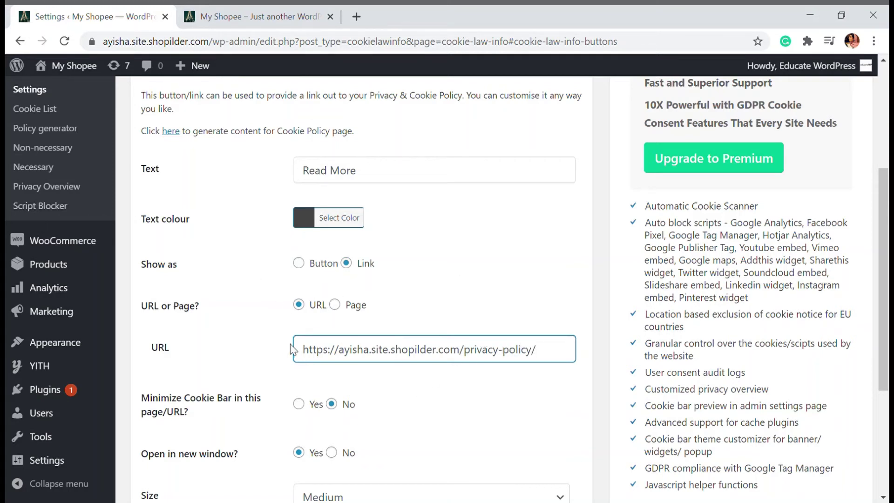
scroll(347, 288, "down", 2)
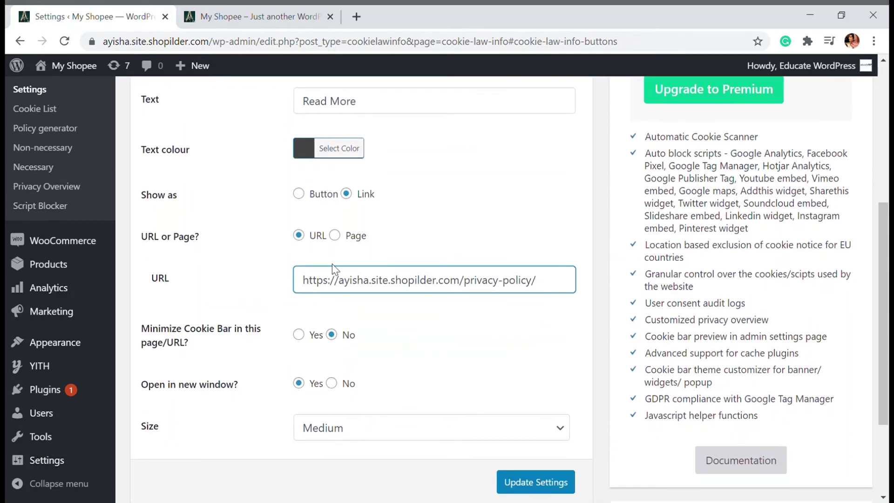
scroll(373, 316, "down", 2)
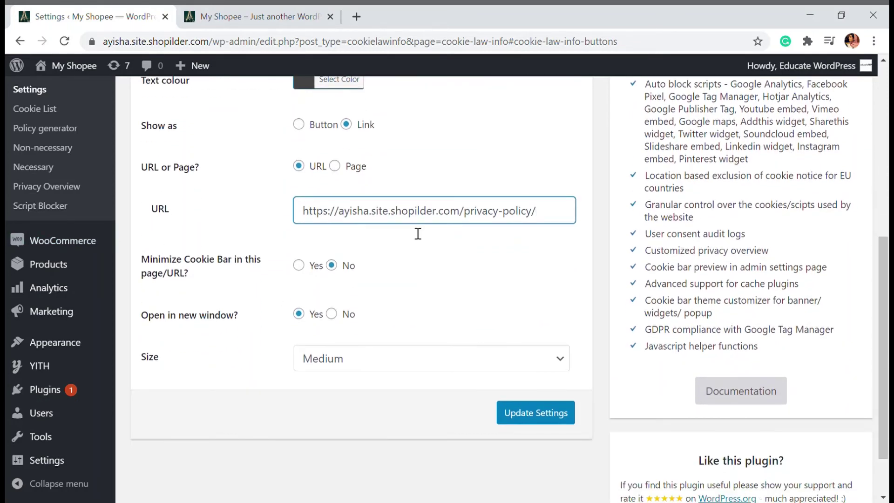
left_click(536, 414)
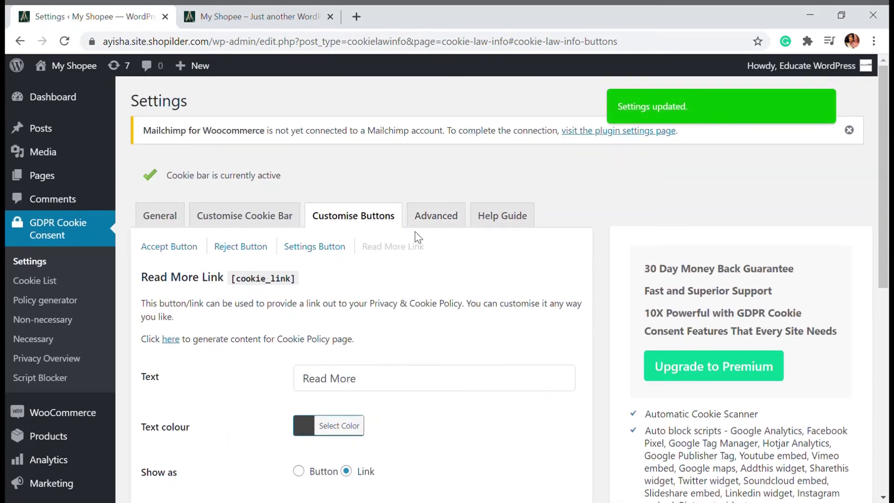
left_click(424, 224)
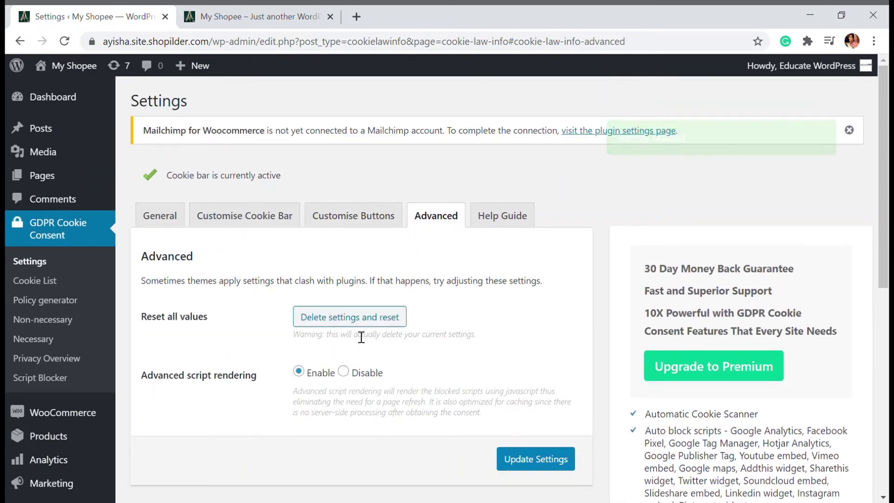
Scroll through the Advanced settings, then open the empty GDPR Cookie Consent Cookie List.
scroll(682, 296, "down", 3)
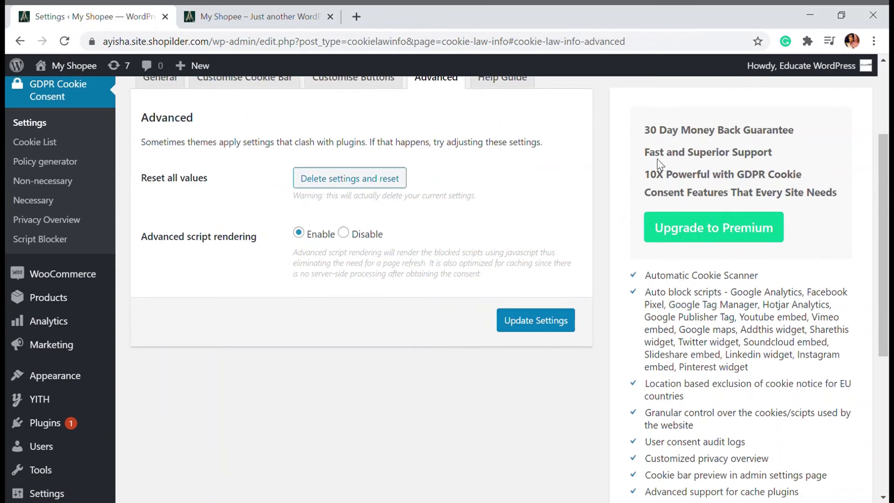
scroll(741, 279, "down", 2)
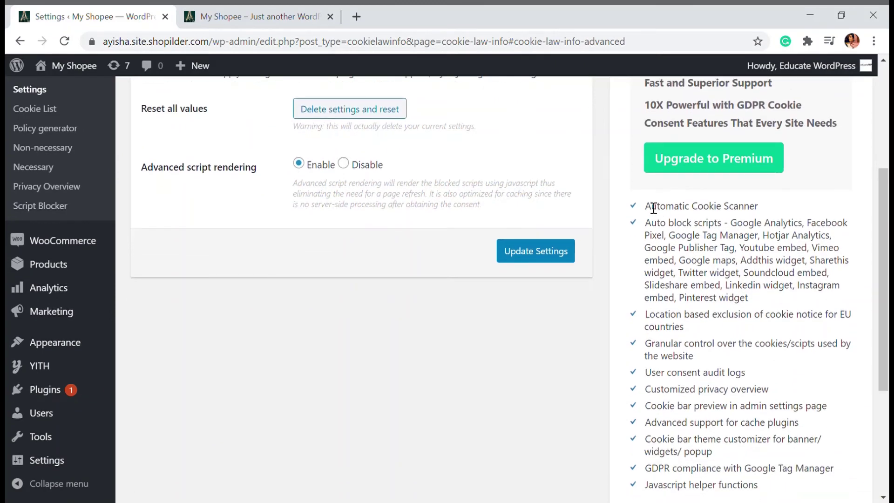
scroll(701, 363, "down", 3)
scroll(698, 349, "up", 3)
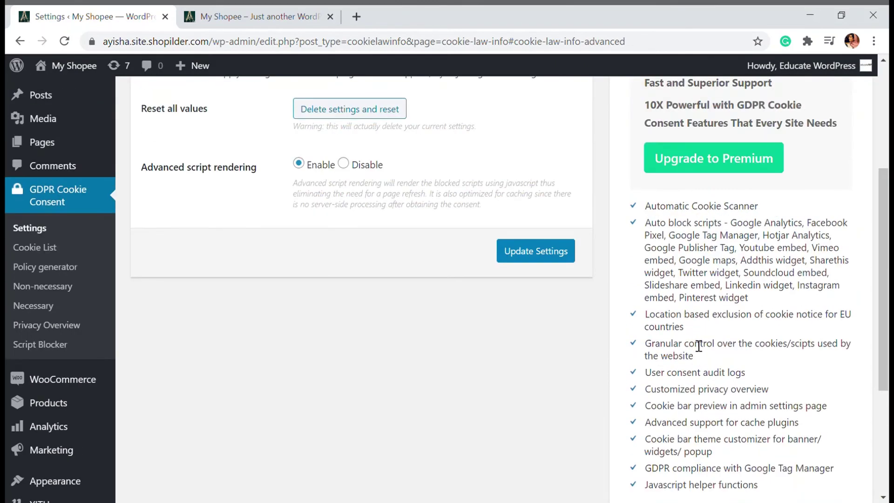
scroll(713, 317, "down", 2)
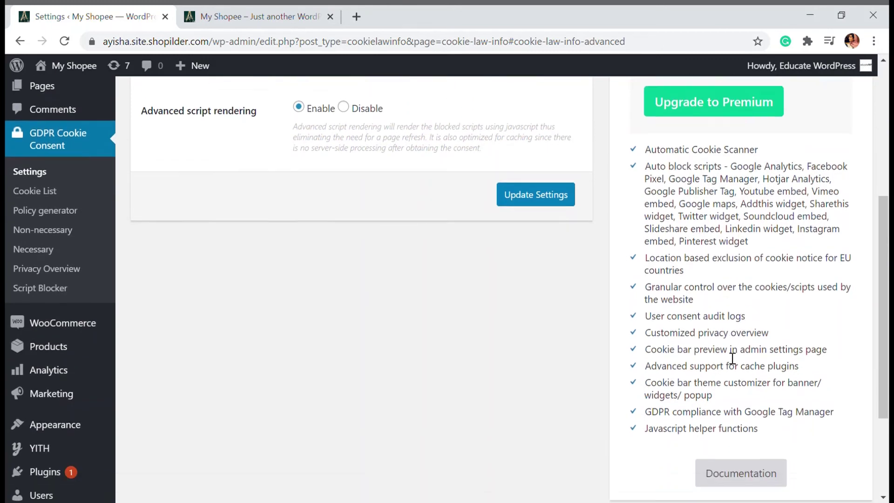
scroll(198, 226, "up", 2)
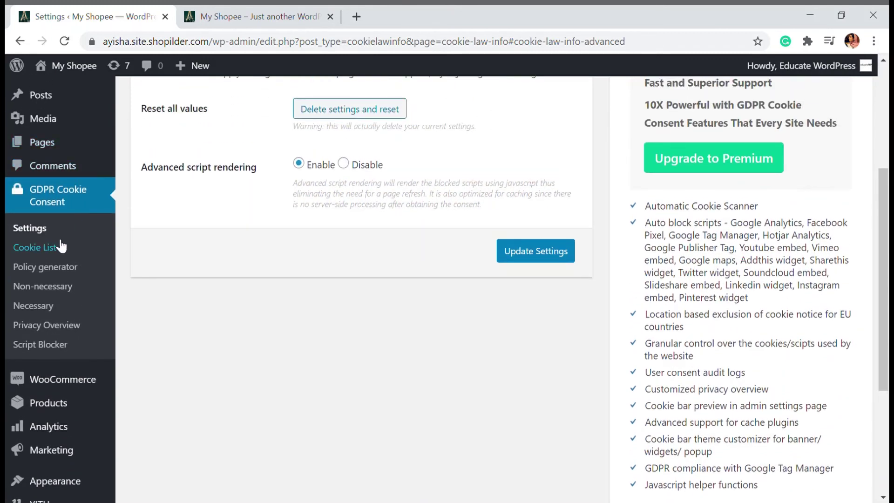
left_click(37, 251)
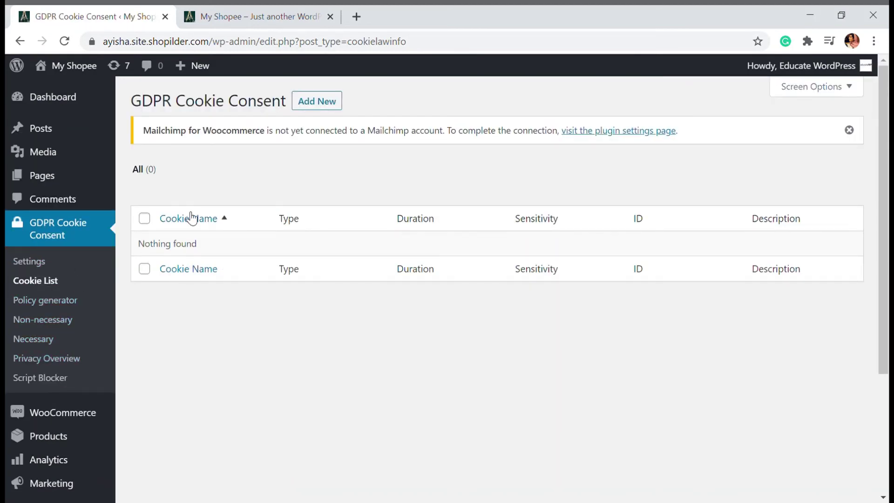
View the Add New Cookie Type form, then load the Policy generator with its default 'About this cookie policy' section.
left_click(342, 101)
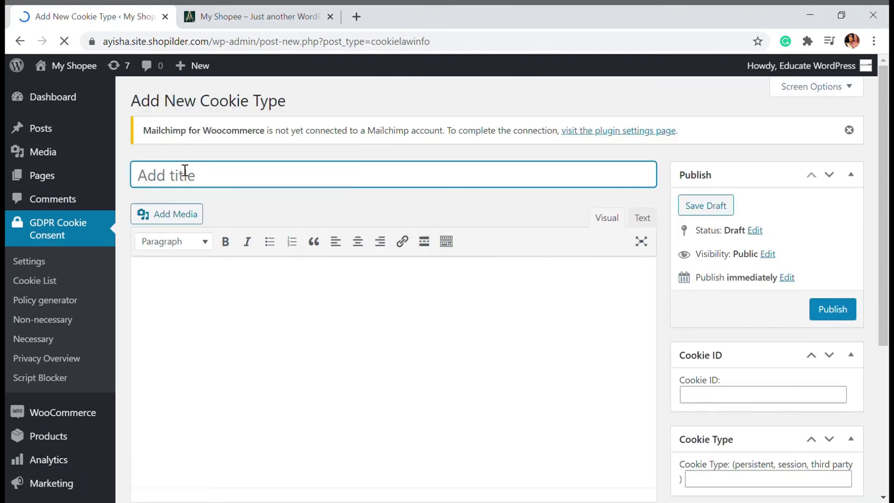
left_click(222, 300)
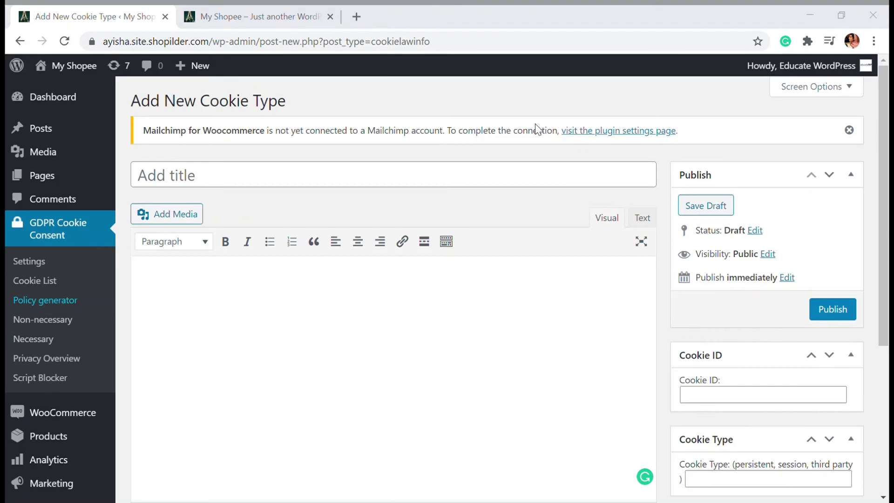
key("F5")
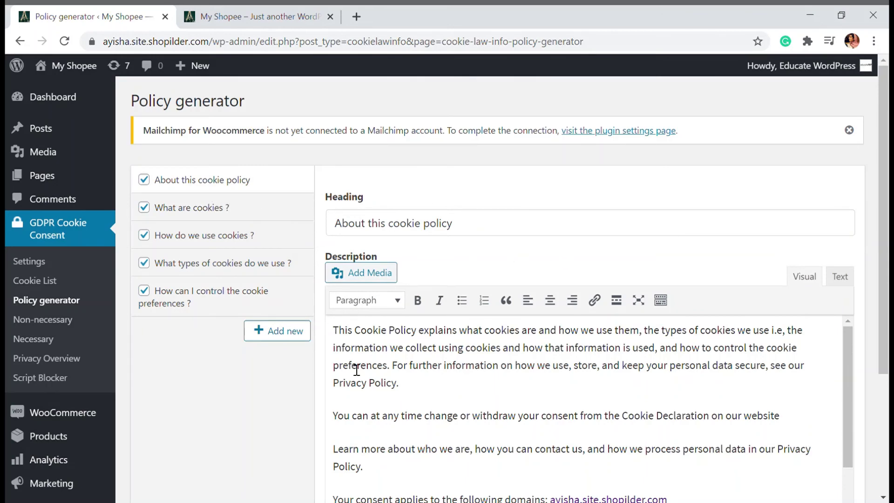
scroll(566, 256, "down", 3)
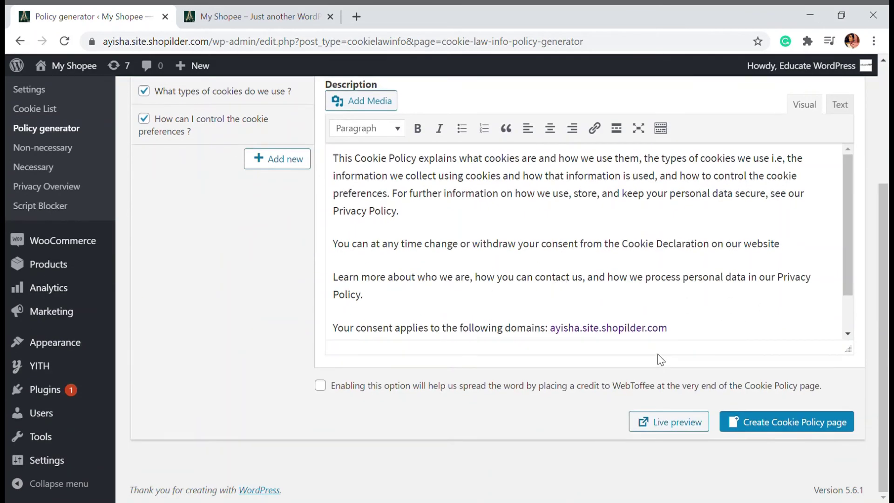
left_click_drag(687, 339, 405, 177)
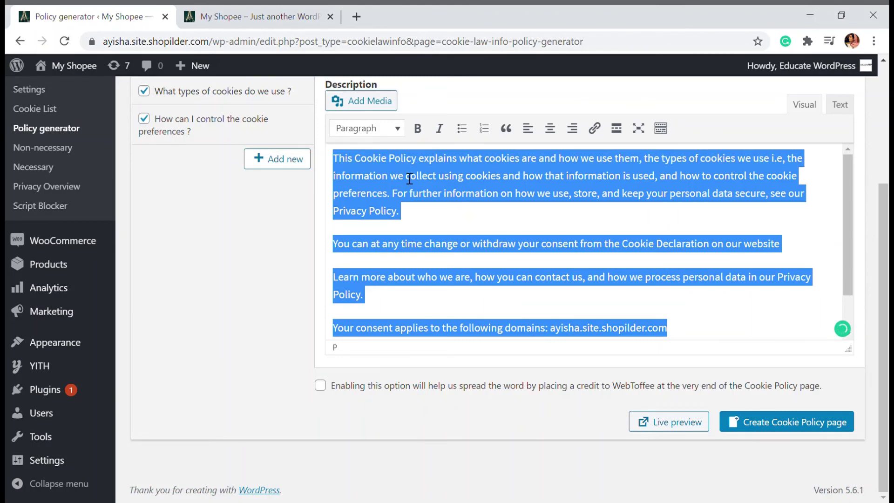
left_click(403, 176)
scroll(387, 255, "up", 3)
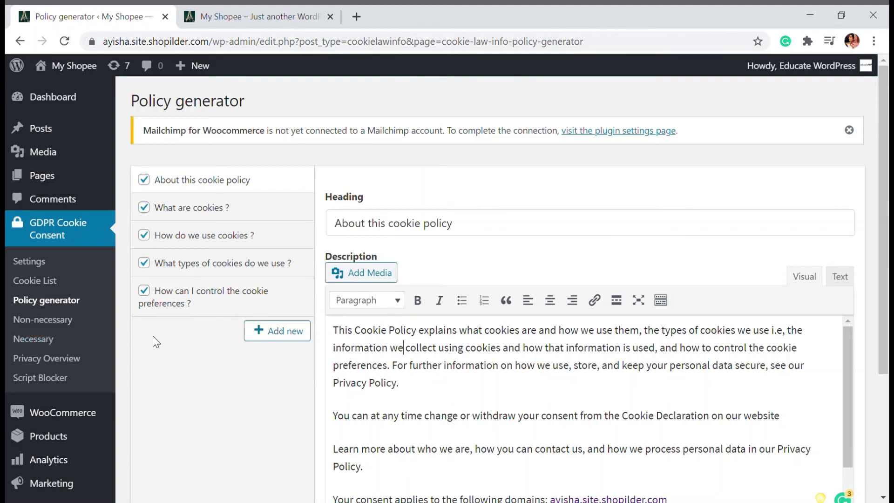
scroll(156, 342, "down", 2)
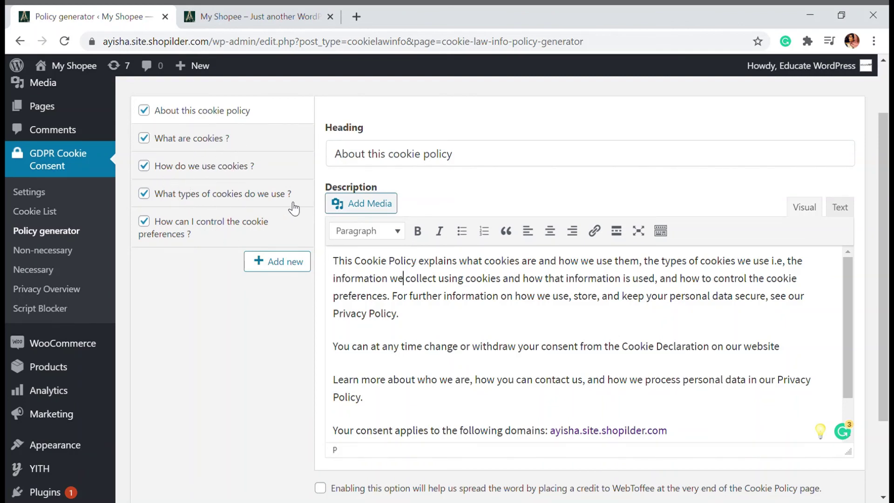
scroll(443, 295, "down", 2)
scroll(205, 265, "up", 3)
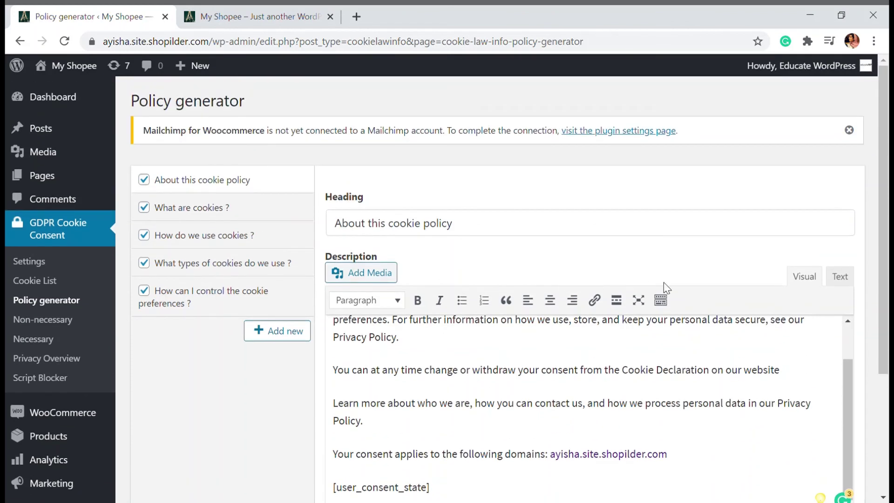
Check the Non-necessary cookie settings: cookie enabled, default state Enabled.
left_click(62, 334)
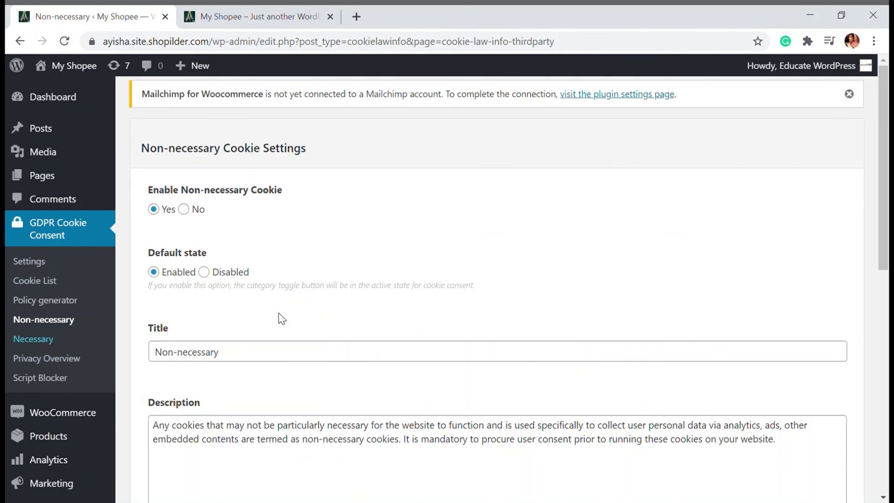
scroll(458, 291, "down", 3)
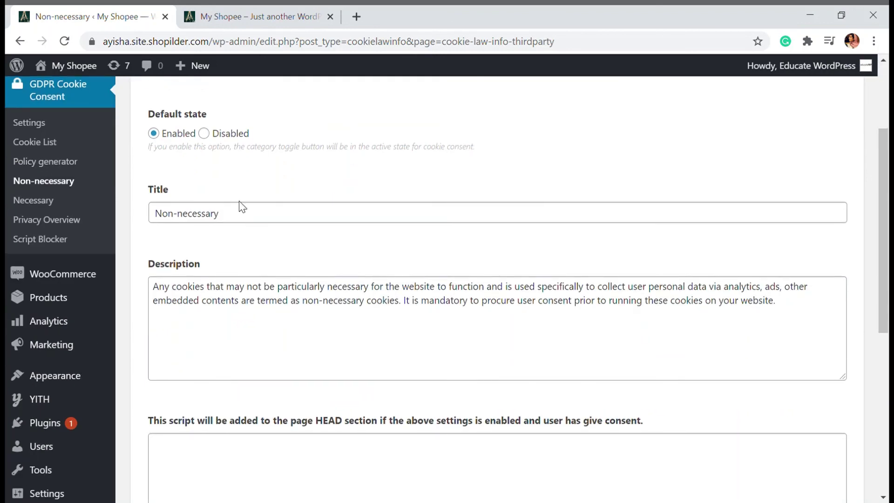
scroll(247, 208, "down", 4)
scroll(259, 212, "up", 7)
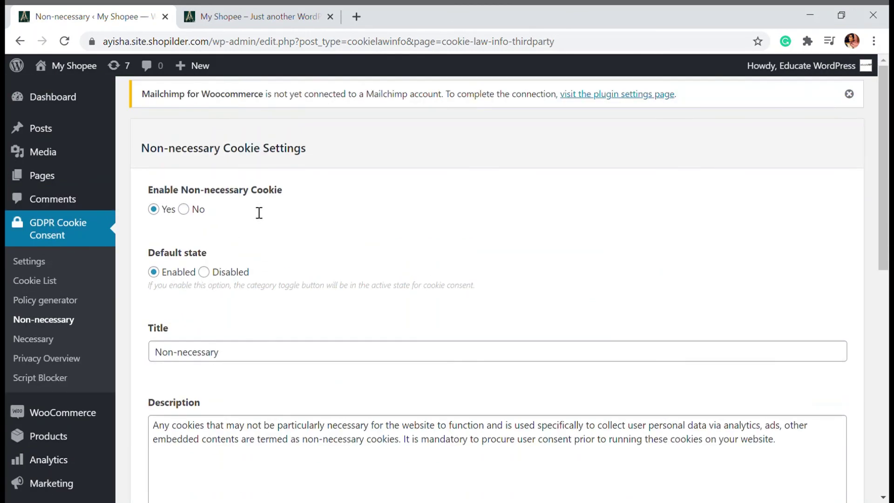
Reload the My Shopee homepage, then twice reopen the cookie bar via Manage consent and accept it.
left_click(297, 14)
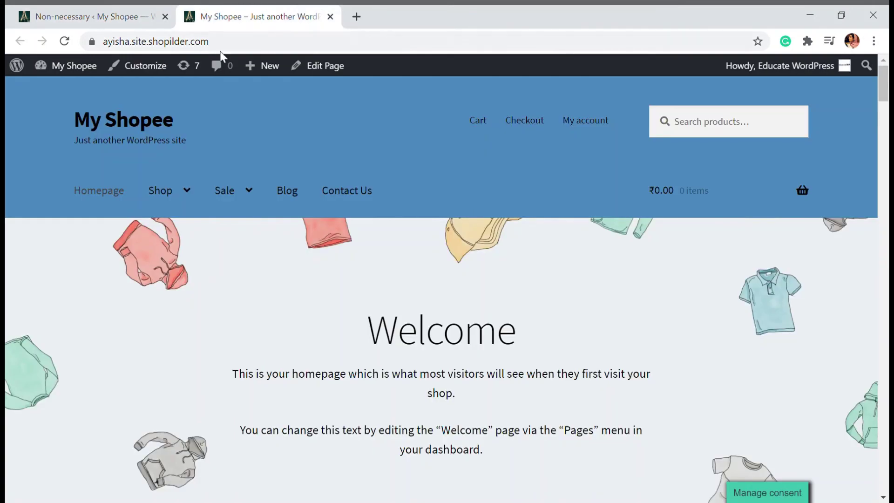
left_click(64, 41)
left_click(773, 485)
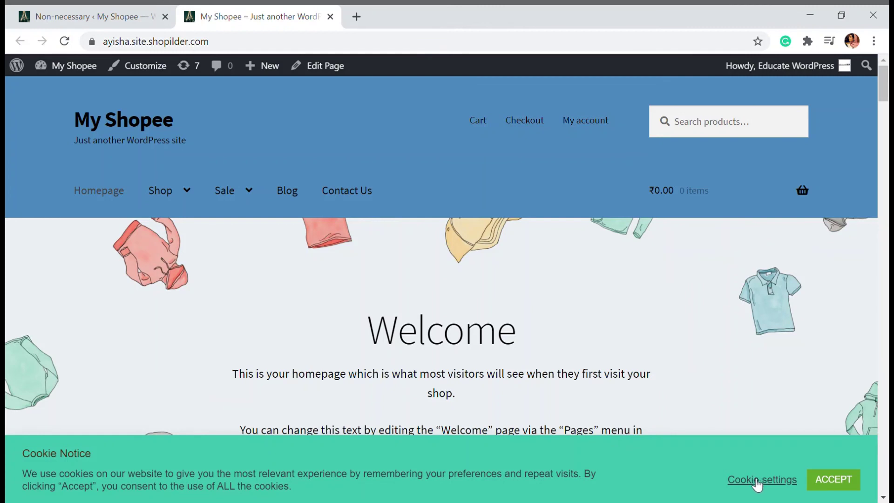
left_click(831, 482)
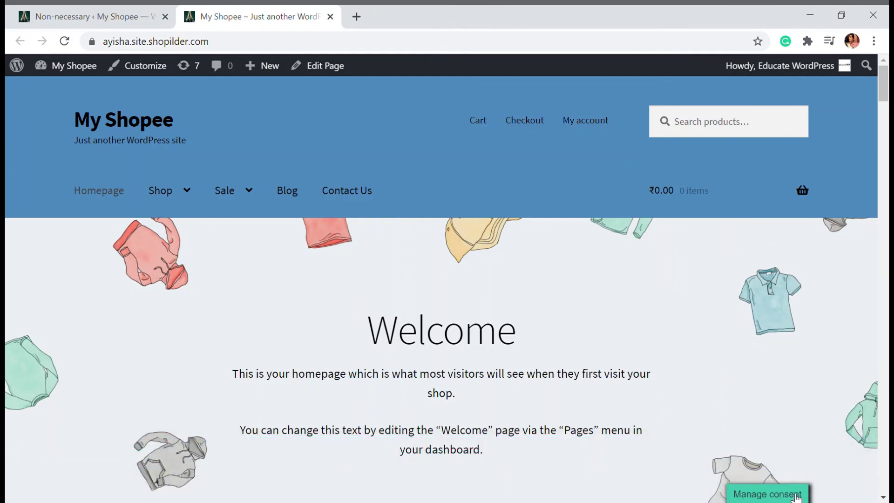
left_click(769, 493)
left_click(843, 492)
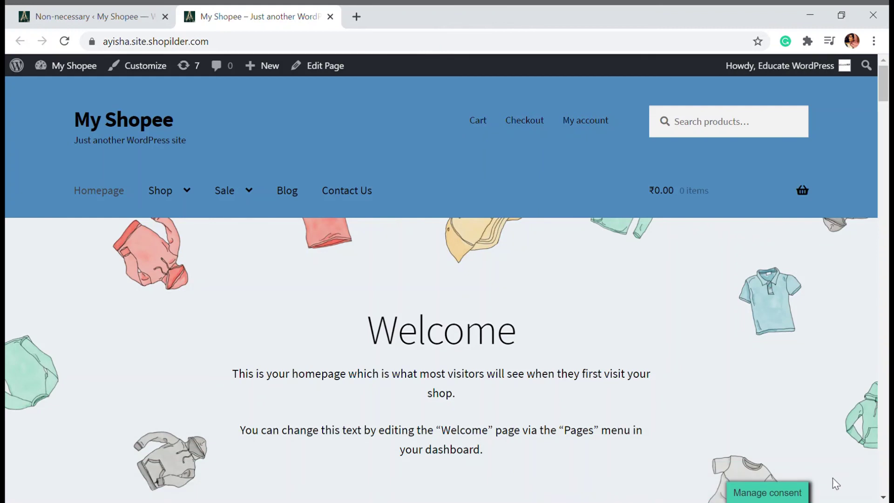